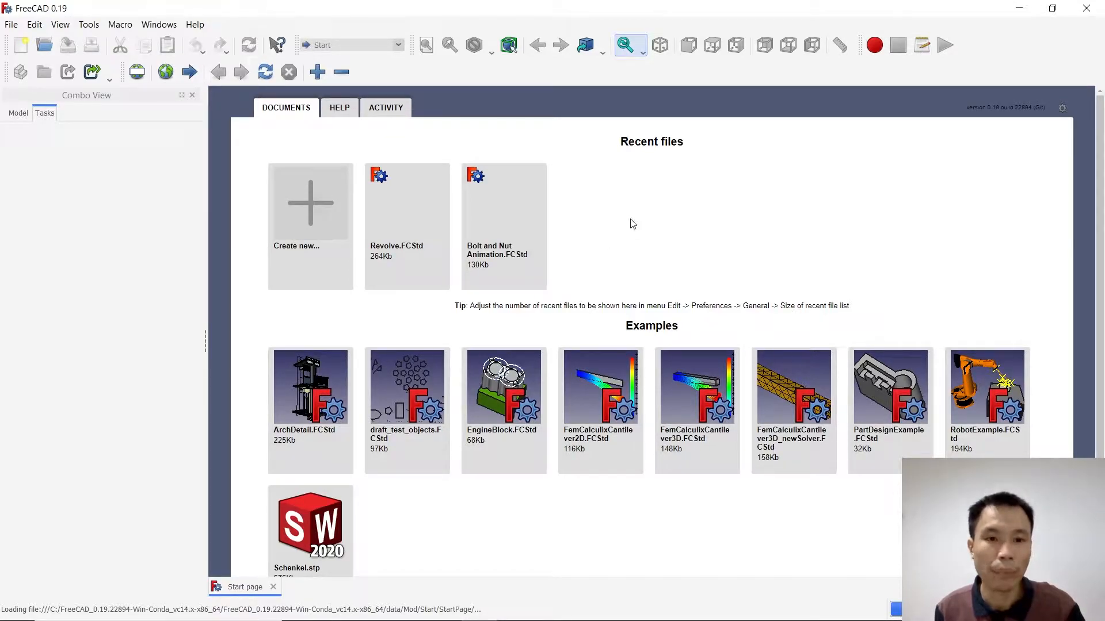
# - Create a new document and add a body to it in the Part Design workbench
pyautogui.click(318, 246)
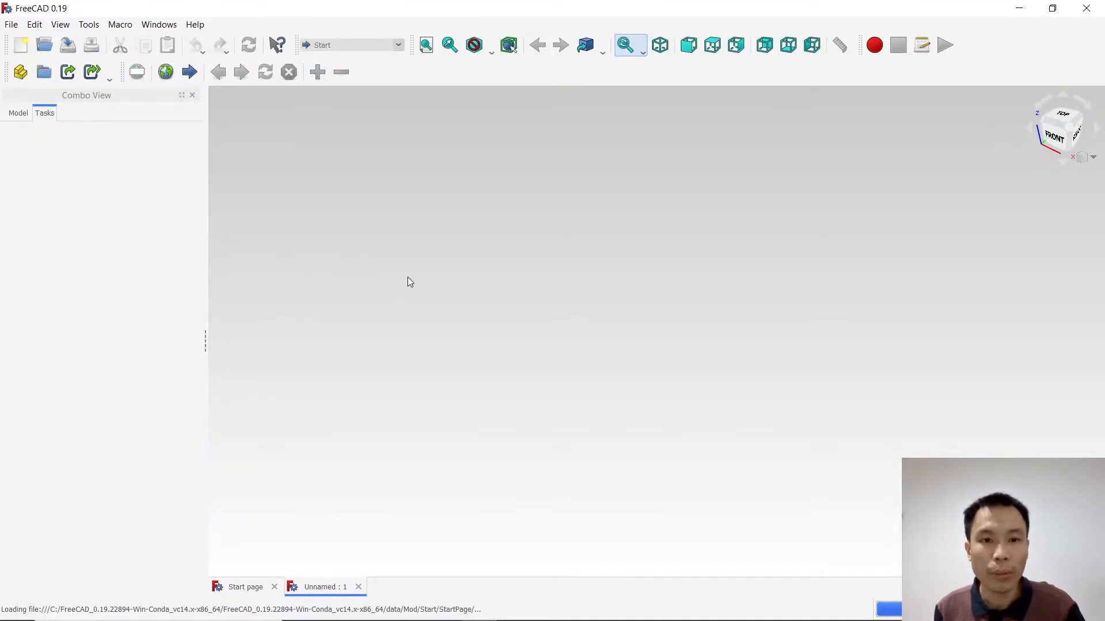
pyautogui.click(397, 45)
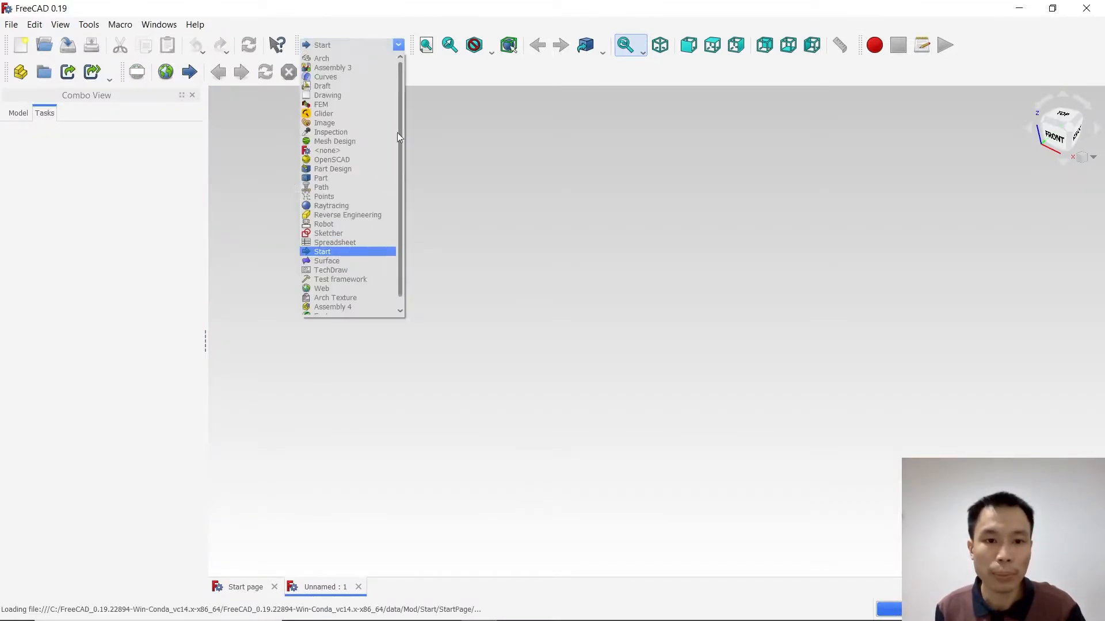
pyautogui.click(350, 170)
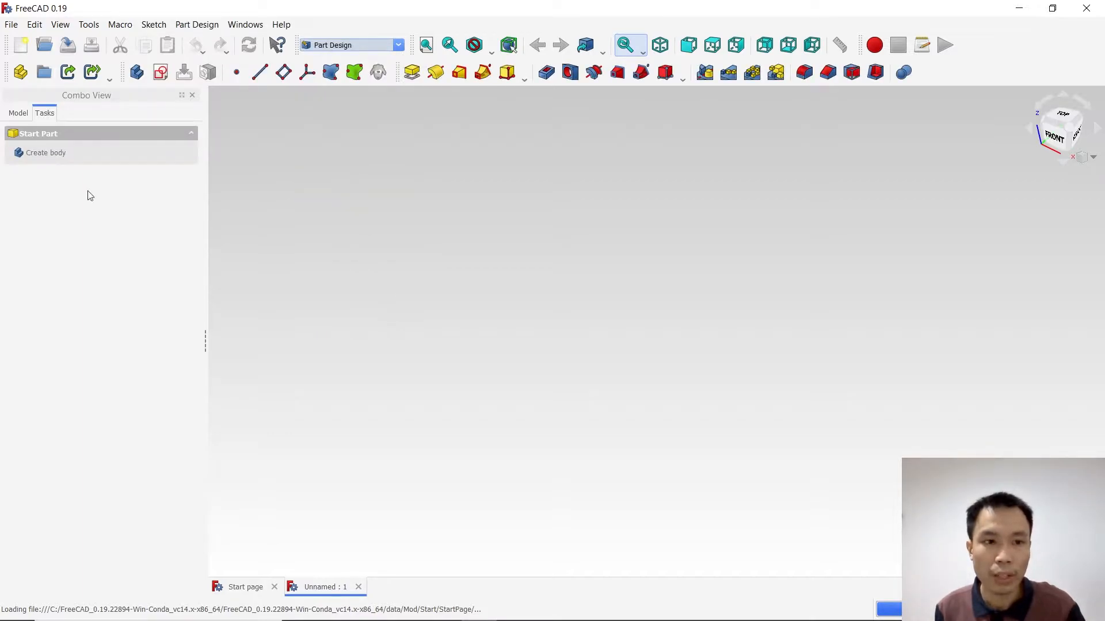
pyautogui.click(60, 154)
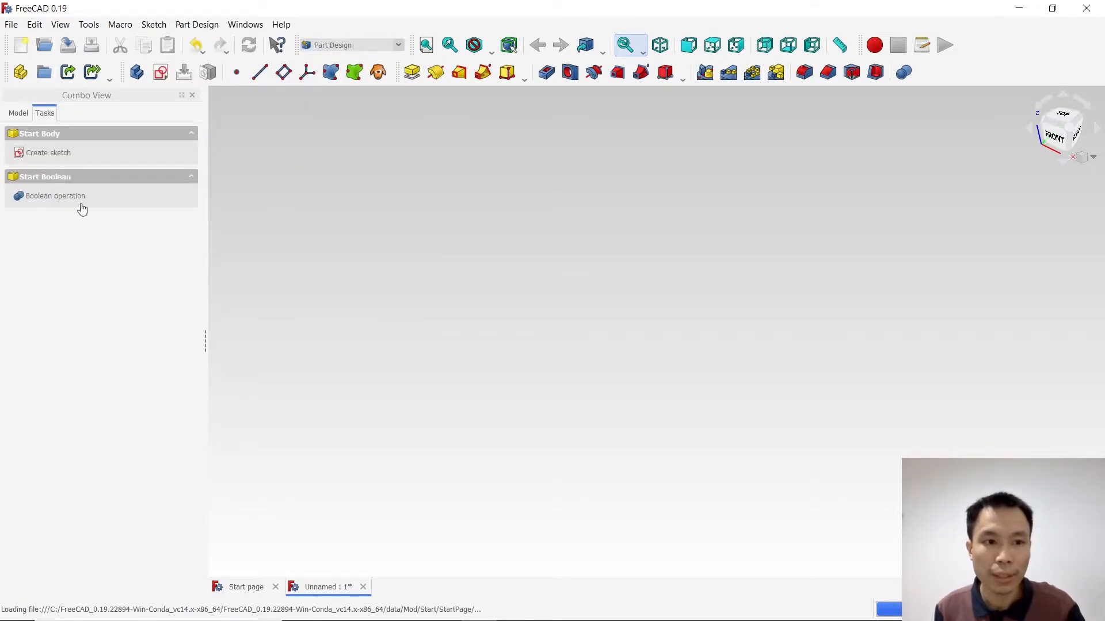
# - Start a new sketch on the body's XY plane
pyautogui.click(68, 154)
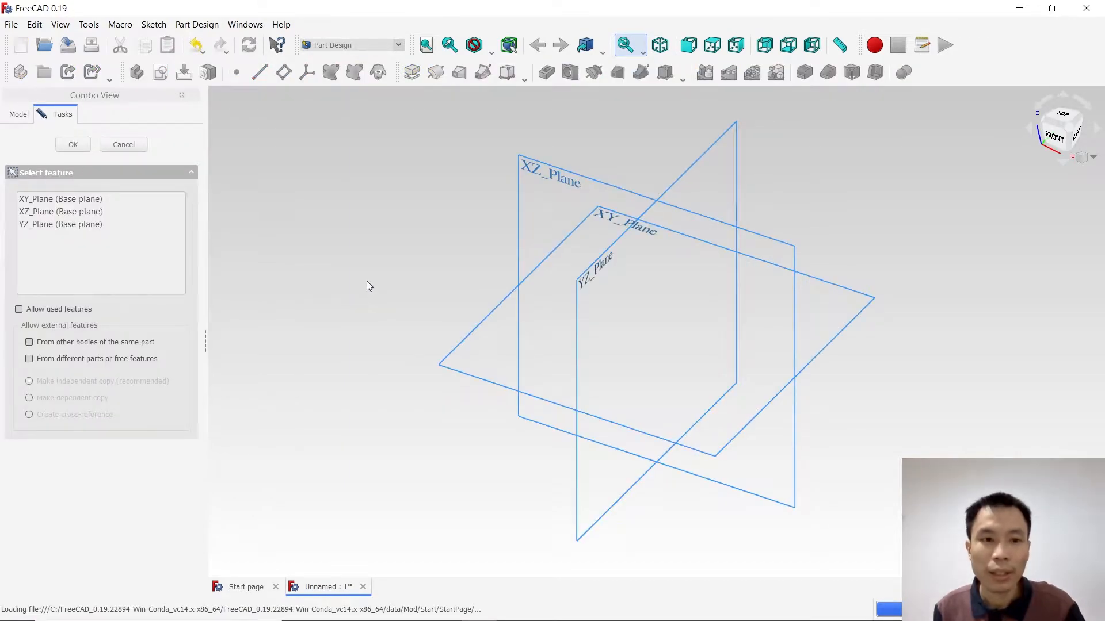
pyautogui.click(467, 334)
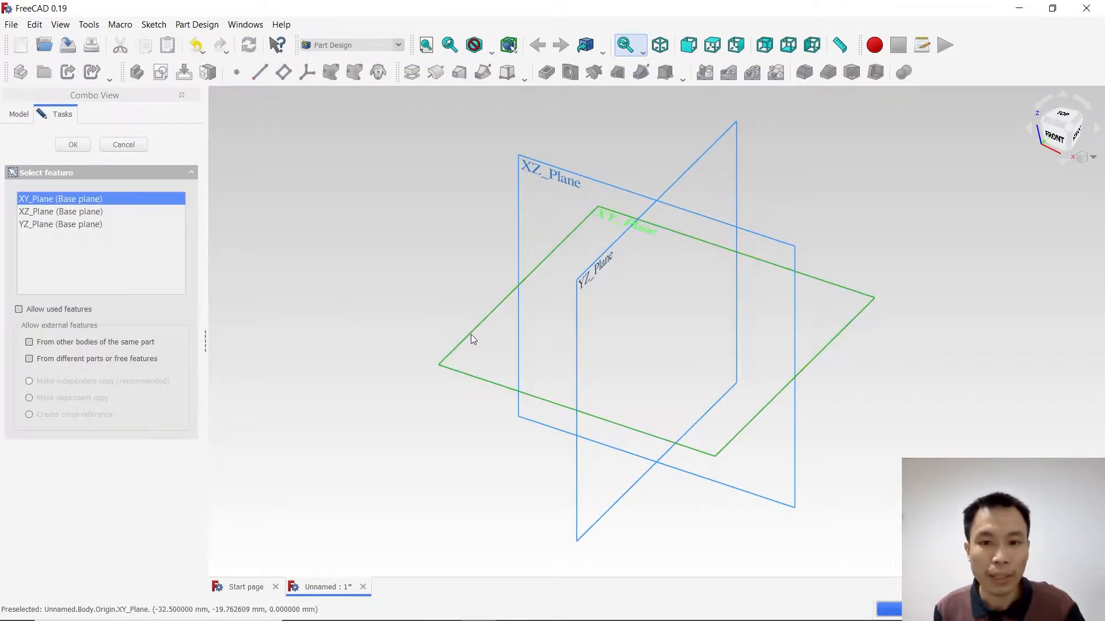
pyautogui.click(83, 144)
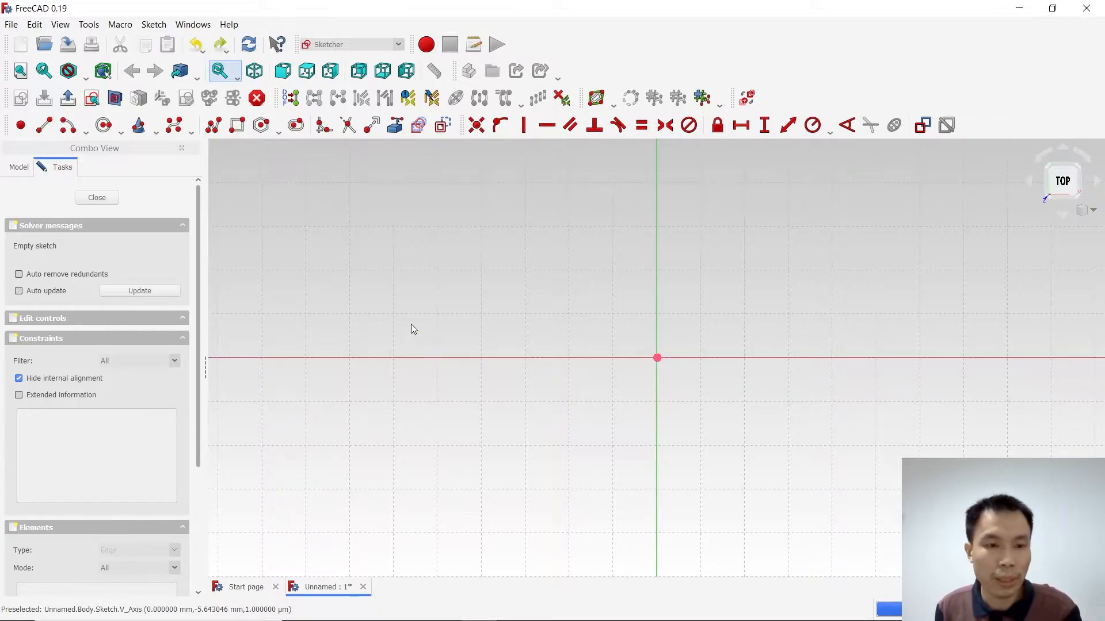
# - Sketch a rectangle in the upper-right quadrant, clear of both axes
pyautogui.click(237, 125)
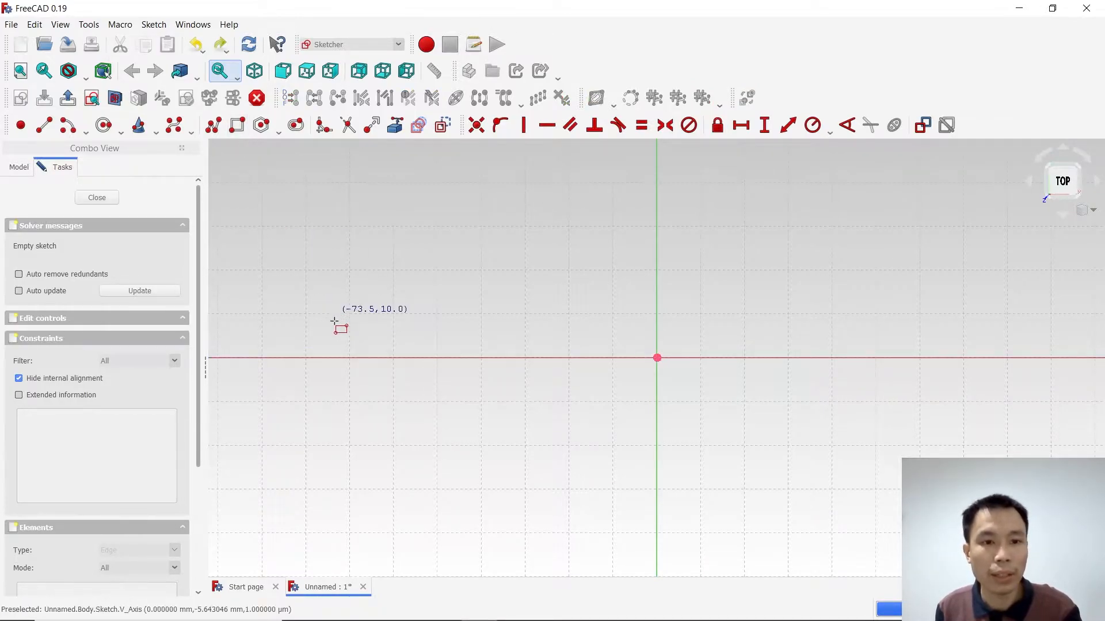
pyautogui.click(684, 182)
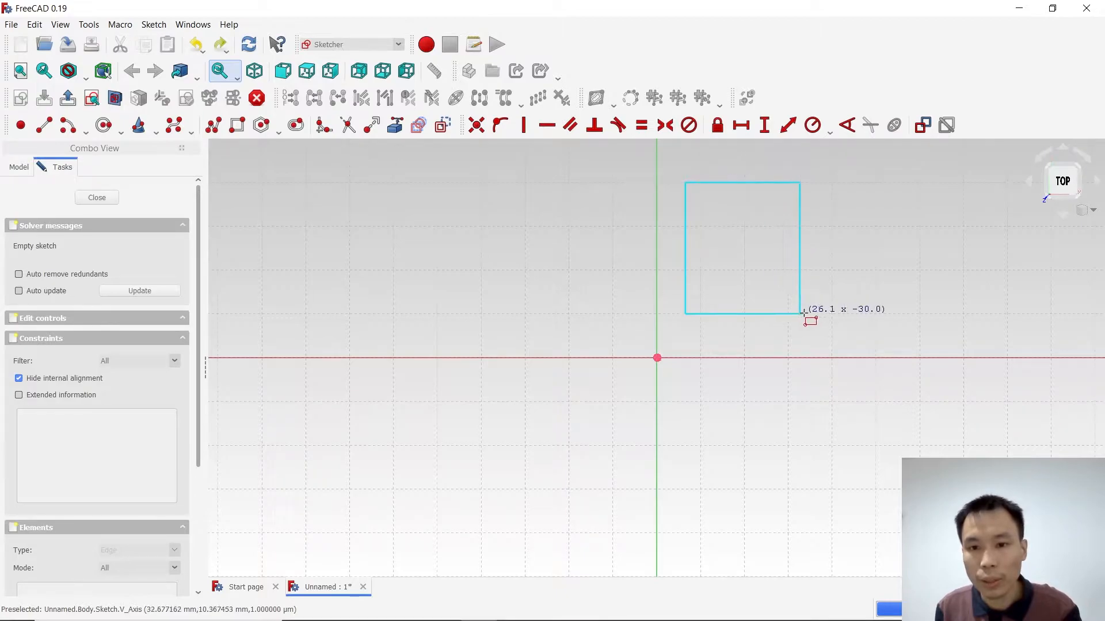
pyautogui.click(832, 335)
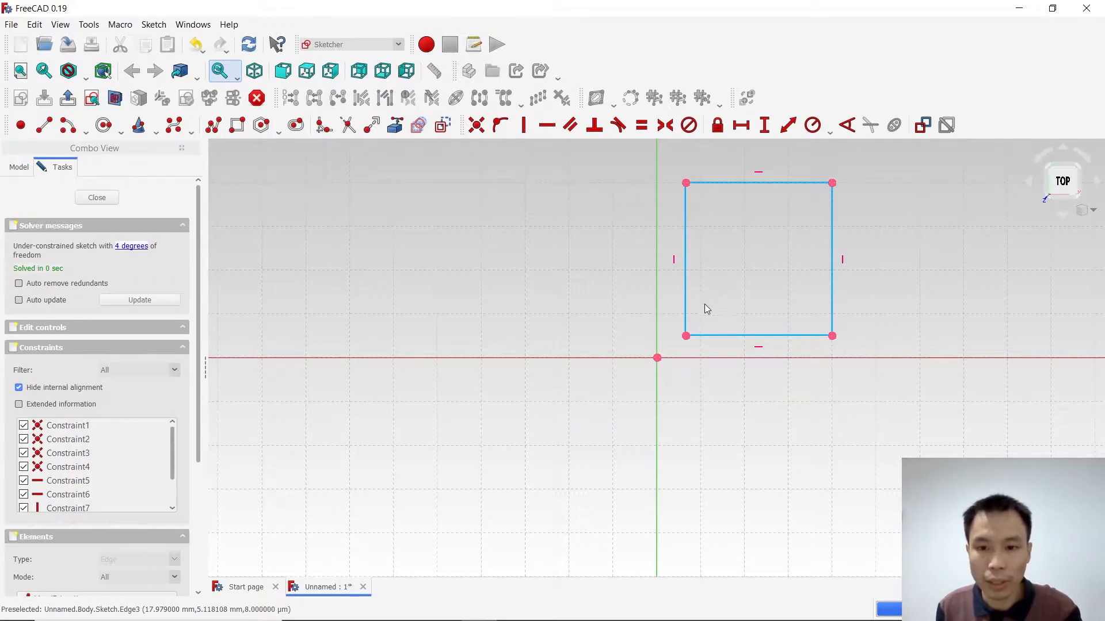
# - Centre the rectangle on the sketch origin by making two opposite corners symmetric about it
pyautogui.click(686, 337)
pyautogui.click(832, 183)
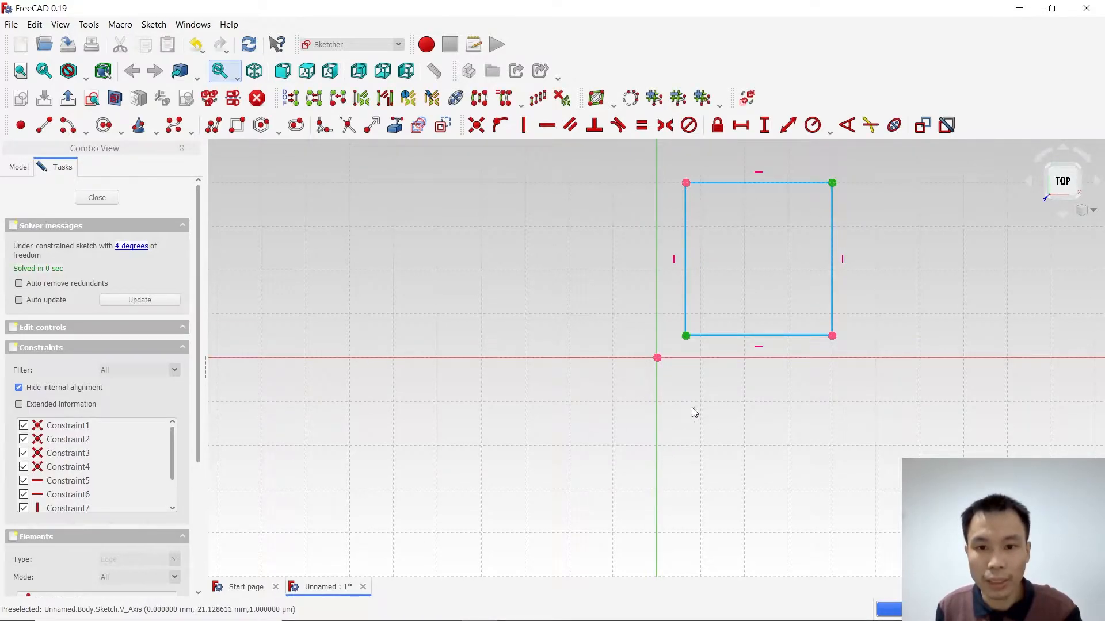
pyautogui.click(657, 358)
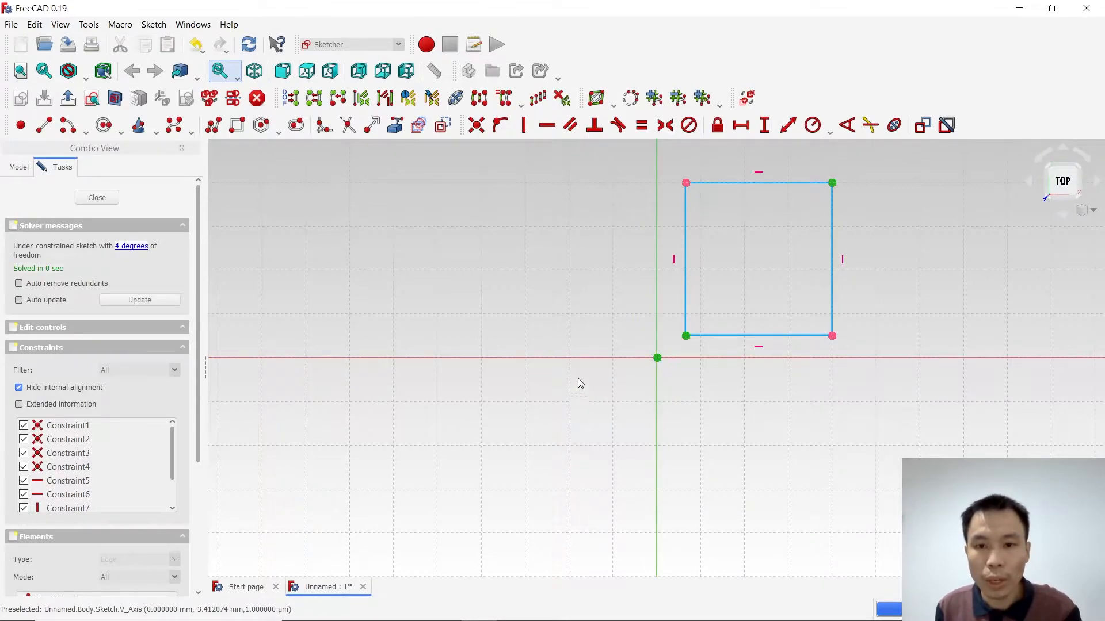
pyautogui.click(665, 124)
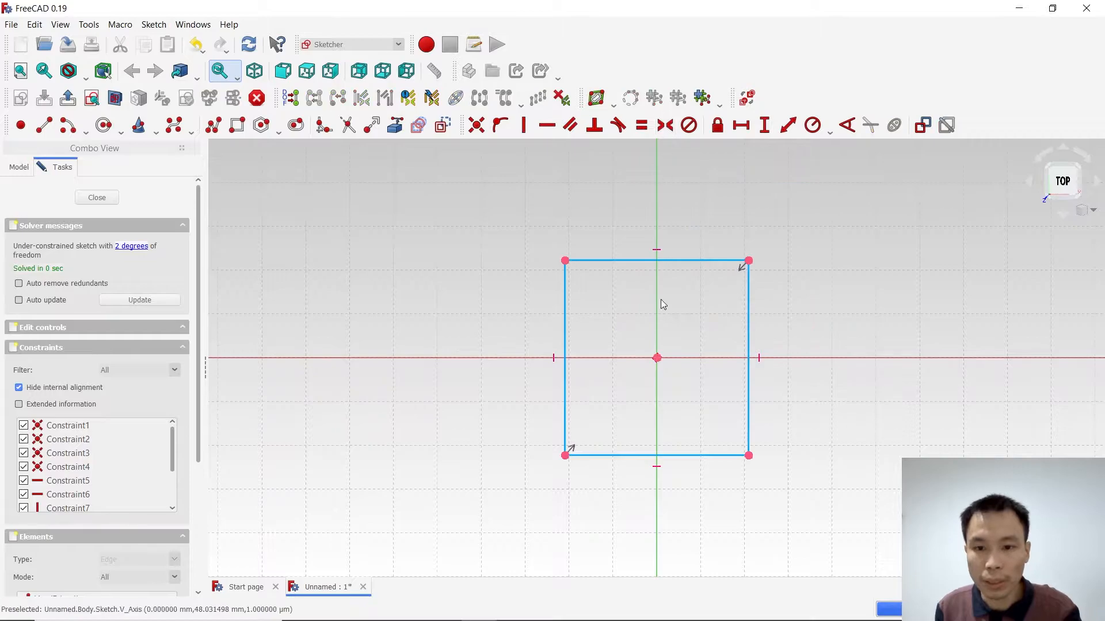
pyautogui.rightClick(812, 309)
pyautogui.click(791, 302)
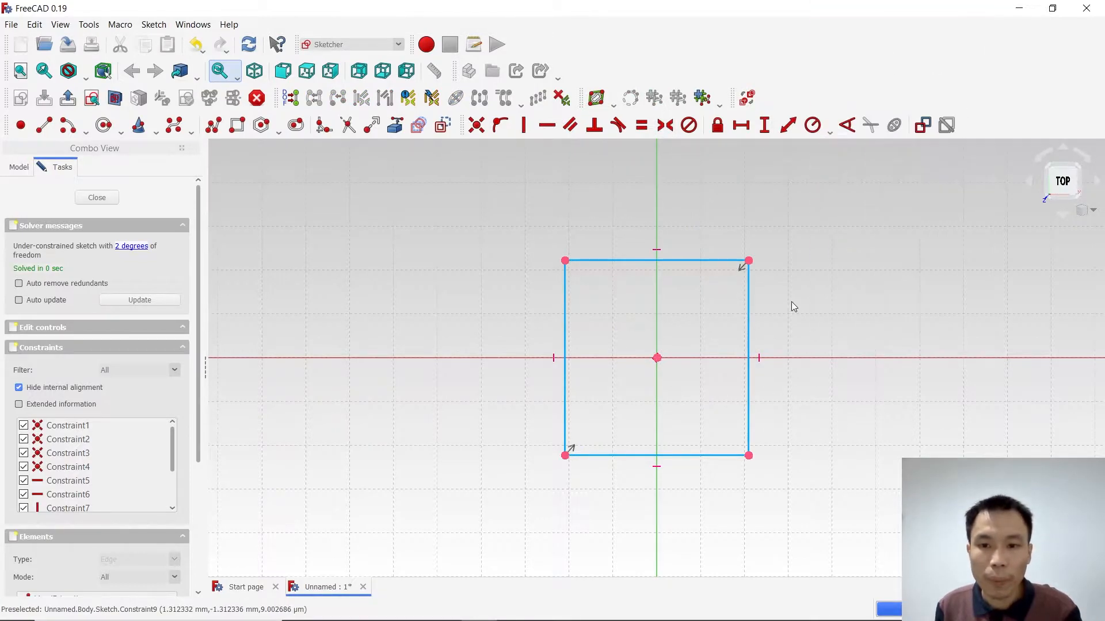
# - Constrain the rectangle's horizontal width and vertical height to 40 mm each
pyautogui.click(705, 261)
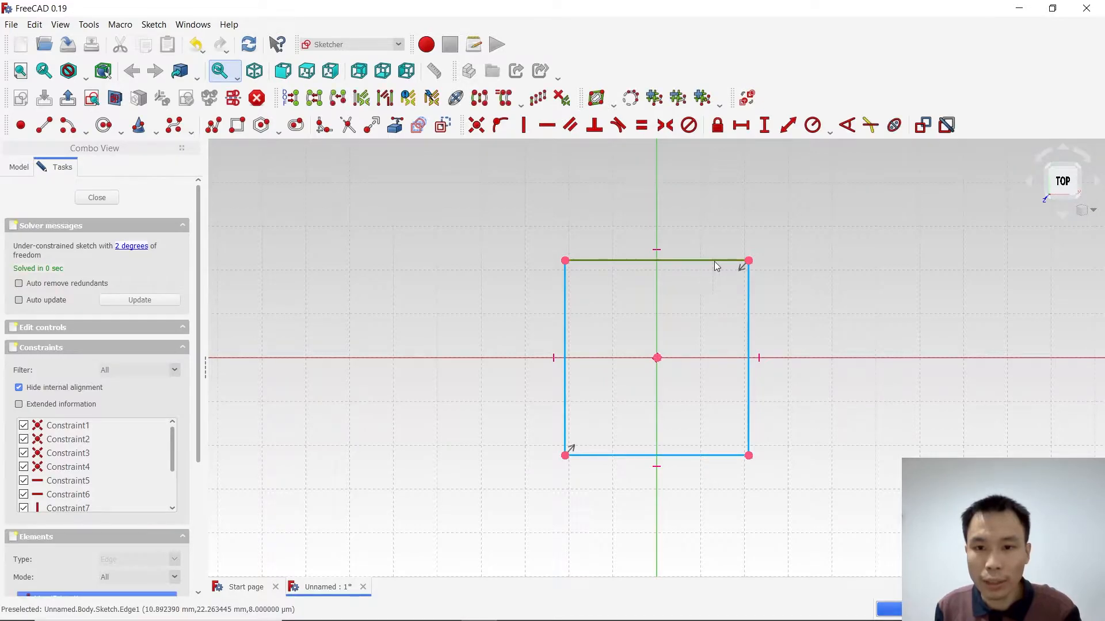
pyautogui.click(741, 125)
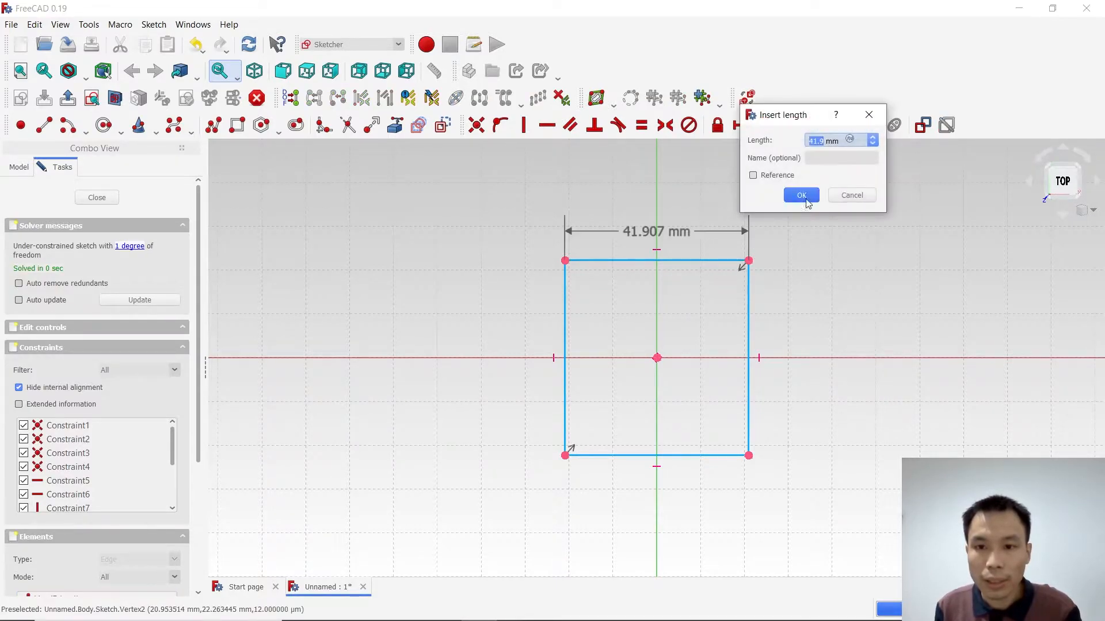
pyautogui.write('40')
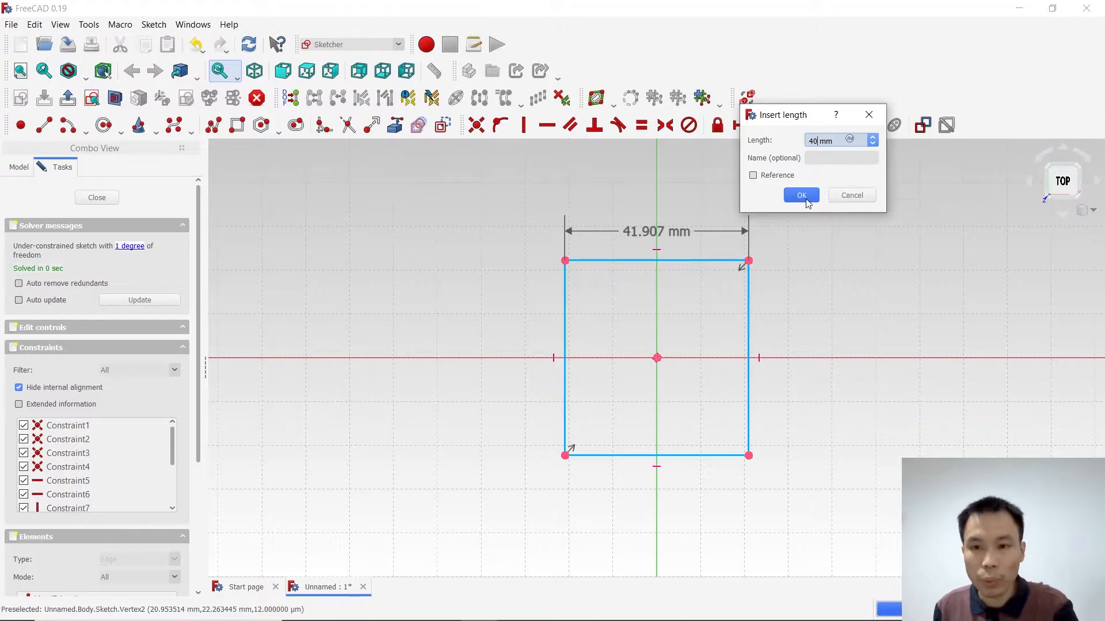
pyautogui.click(801, 195)
pyautogui.click(744, 292)
pyautogui.click(765, 126)
pyautogui.write('40')
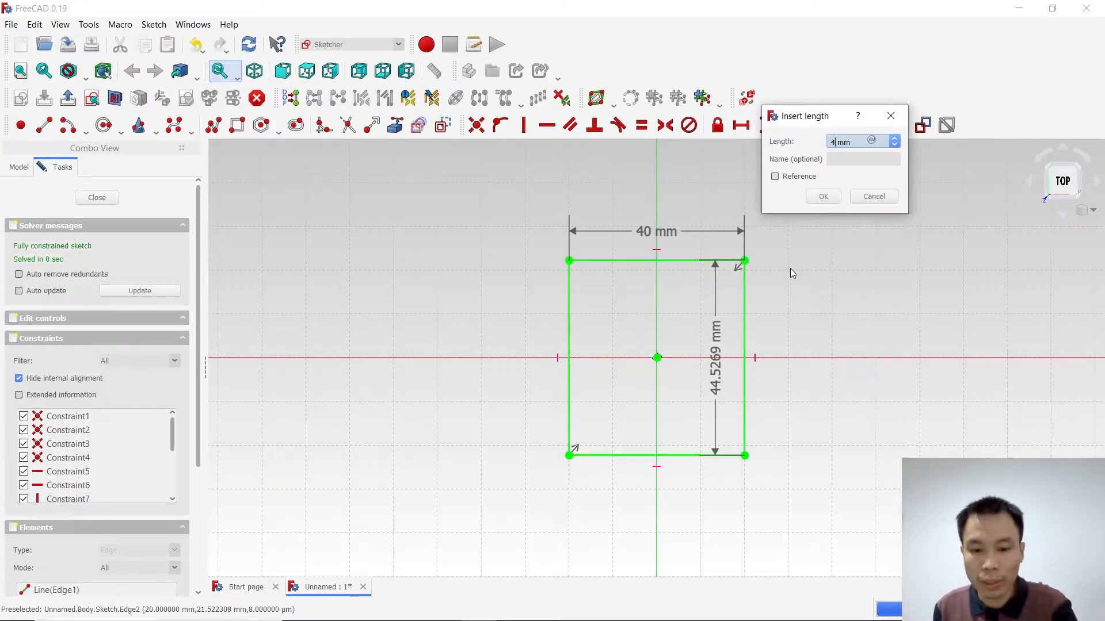
pyautogui.click(823, 196)
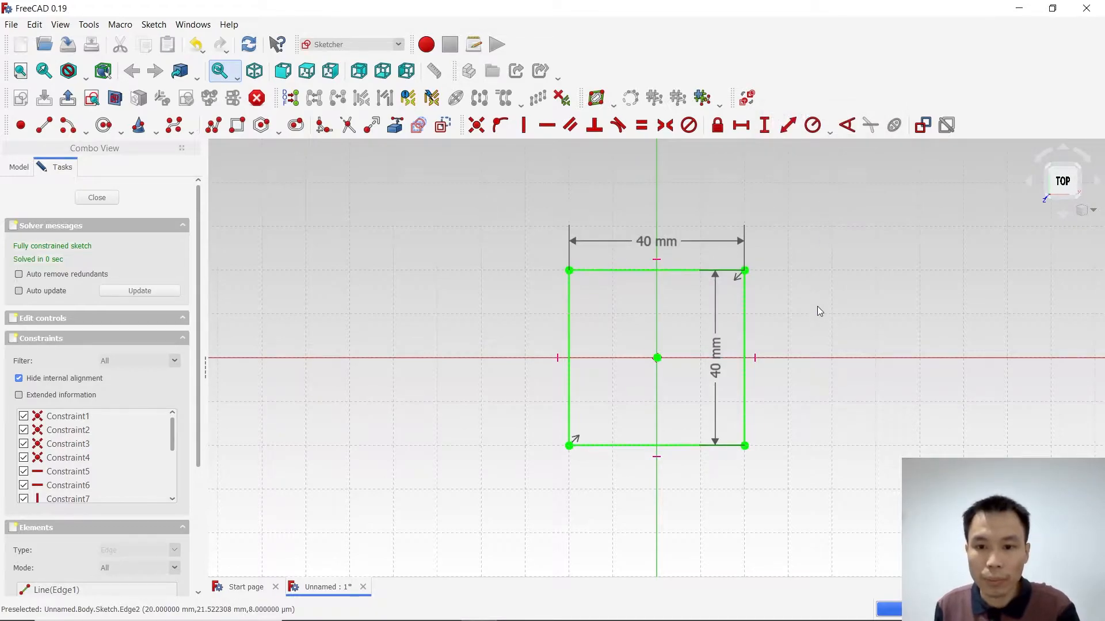
# - Move the vertical dimension outside the square, shift the horizontal one farther from its edge, and close the sketch
pyautogui.moveTo(715, 363); pyautogui.dragTo(789, 363)
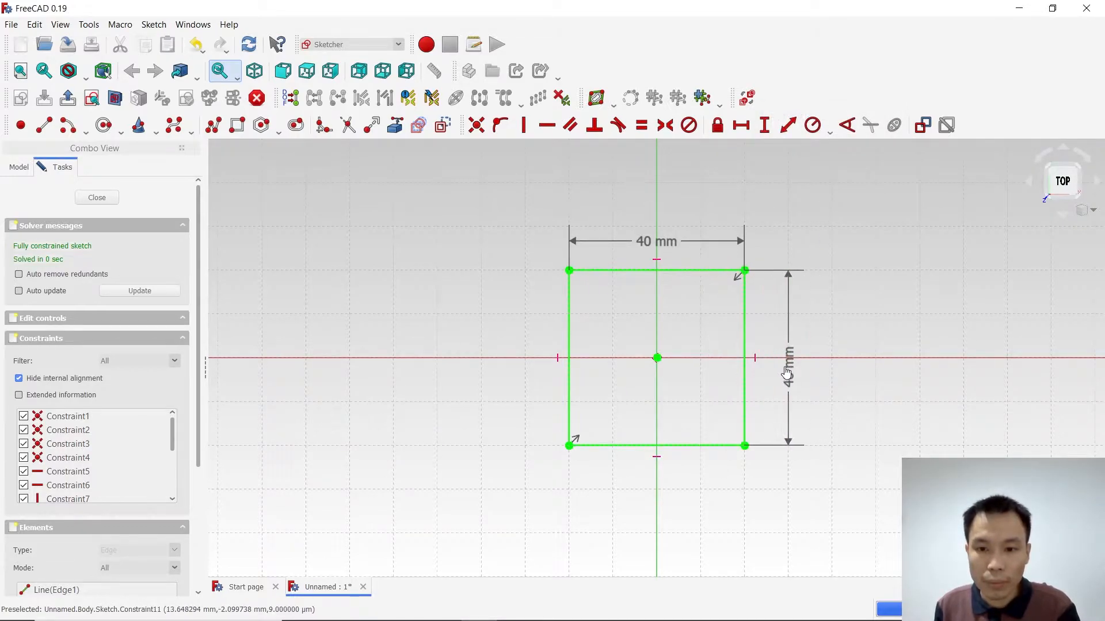
pyautogui.moveTo(685, 245); pyautogui.dragTo(675, 231)
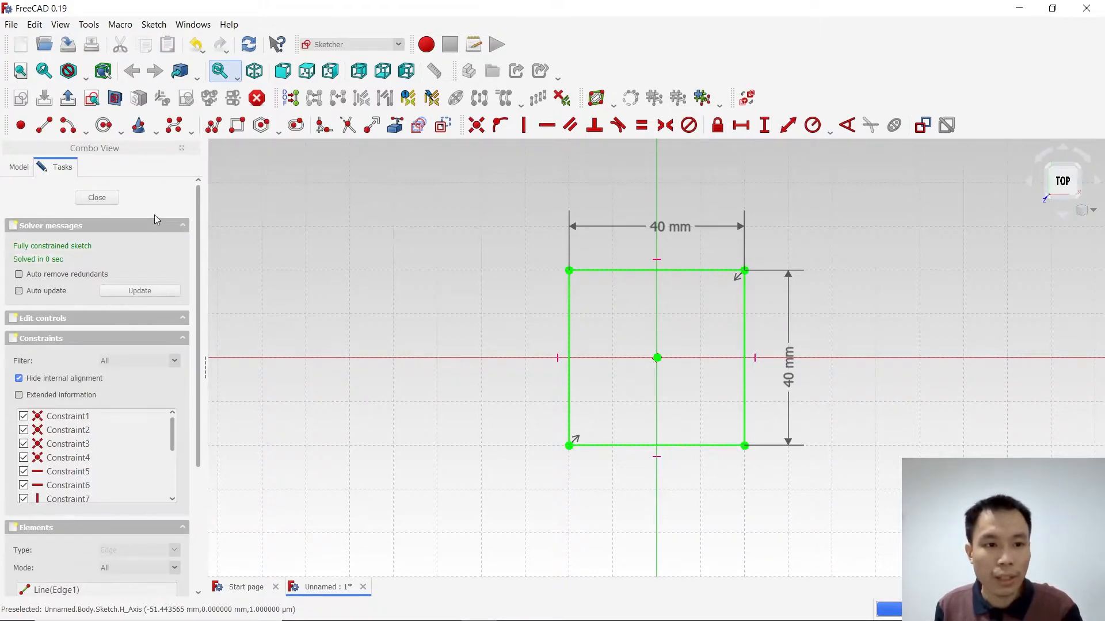
pyautogui.click(96, 197)
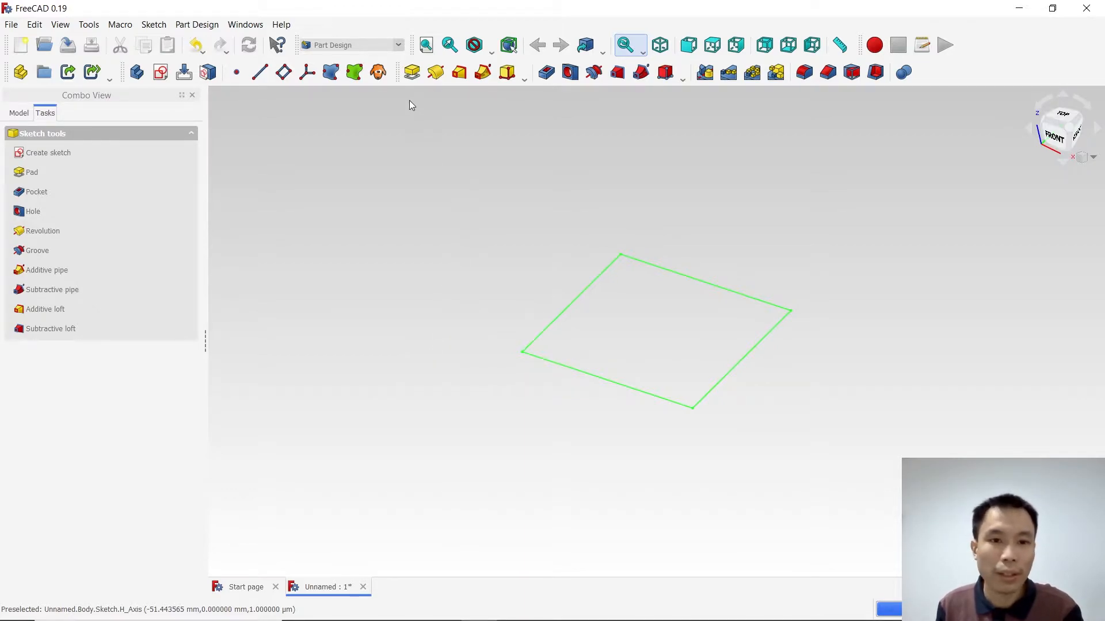
# - Pad the square sketch by 20 mm, symmetric to the sketch plane
pyautogui.click(30, 174)
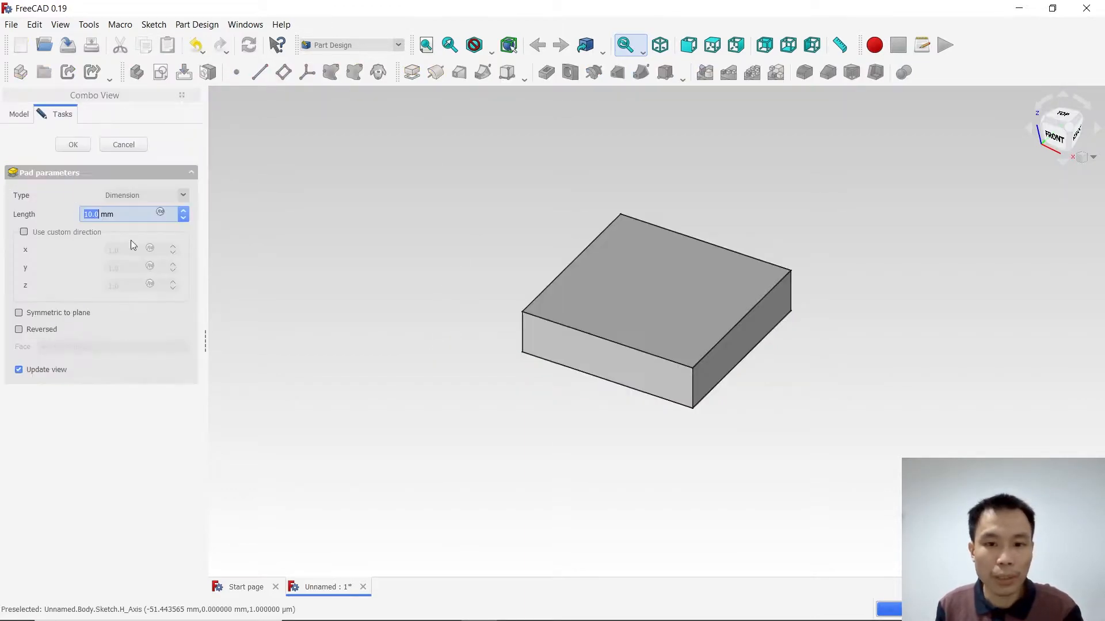
pyautogui.press('0')
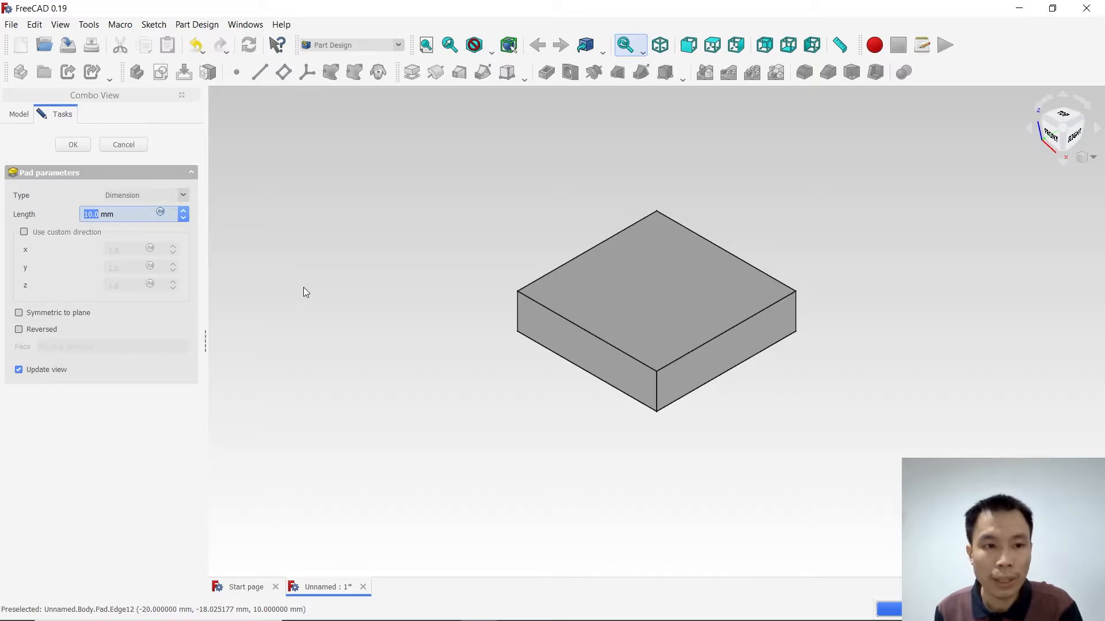
pyautogui.write('20')
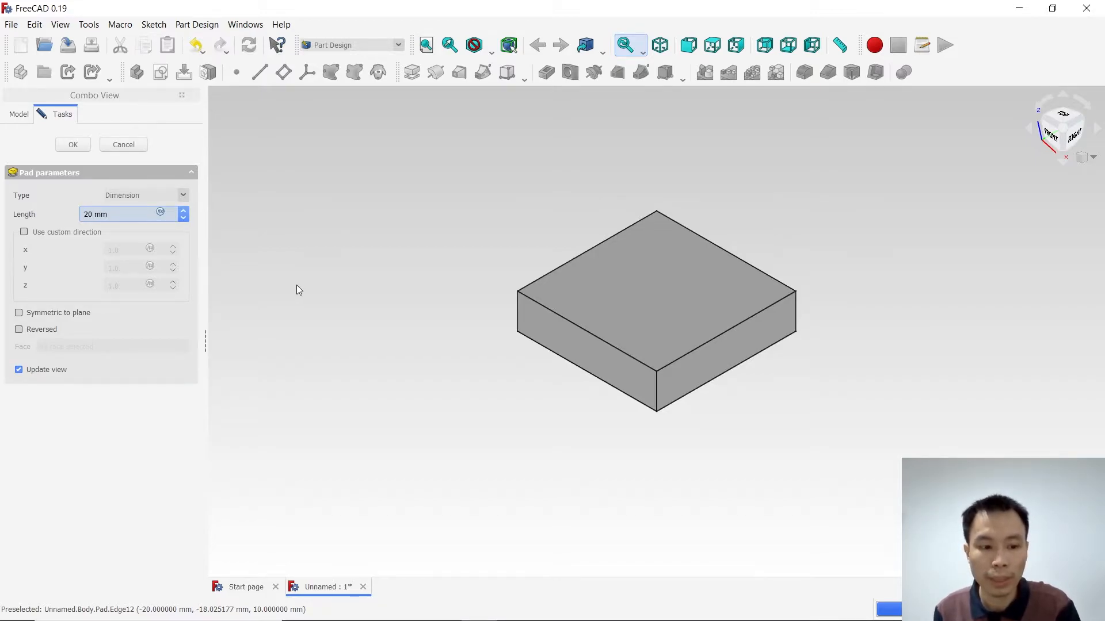
pyautogui.press('Tab')
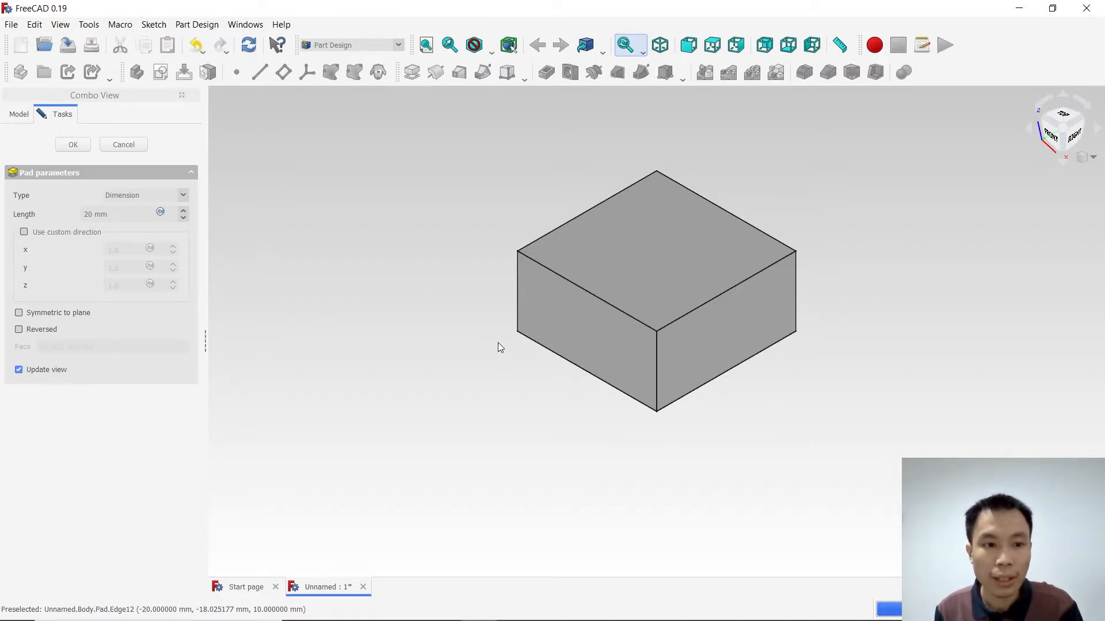
pyautogui.click(69, 313)
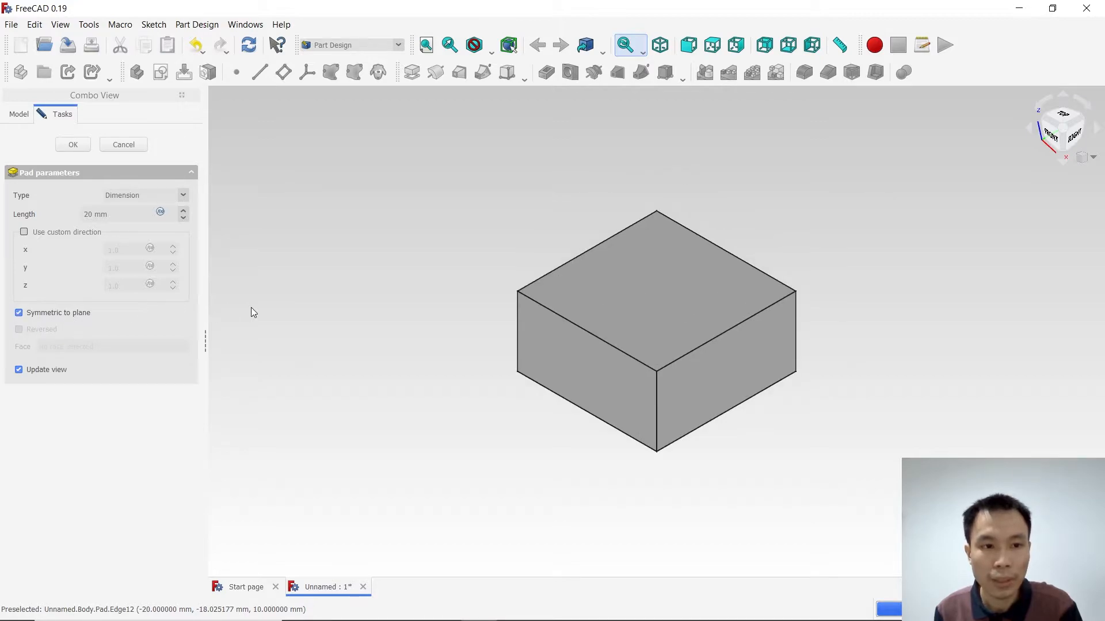
pyautogui.click(73, 145)
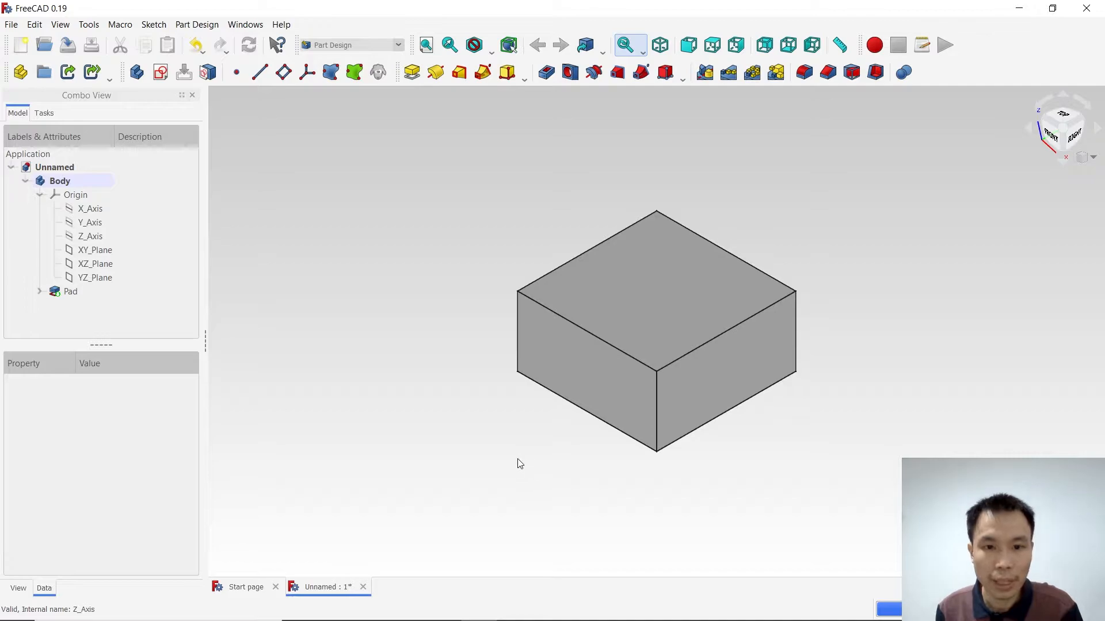
# - Show the body's origin planes and axes to examine how the block lies around them, and hide them again
pyautogui.click(86, 196)
pyautogui.press('space')
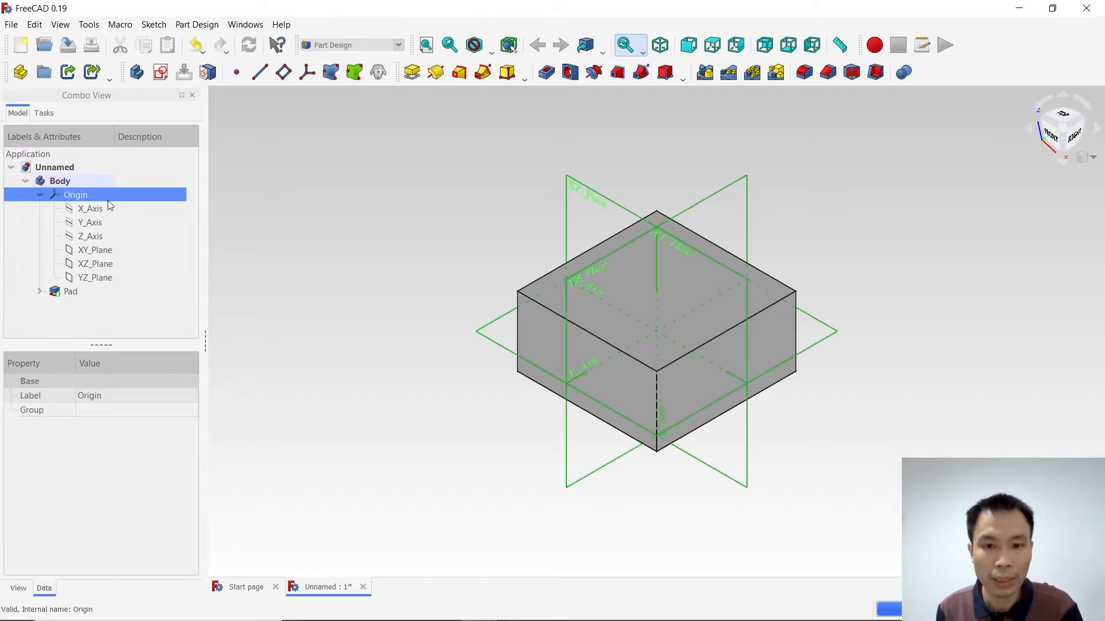
pyautogui.click(382, 291)
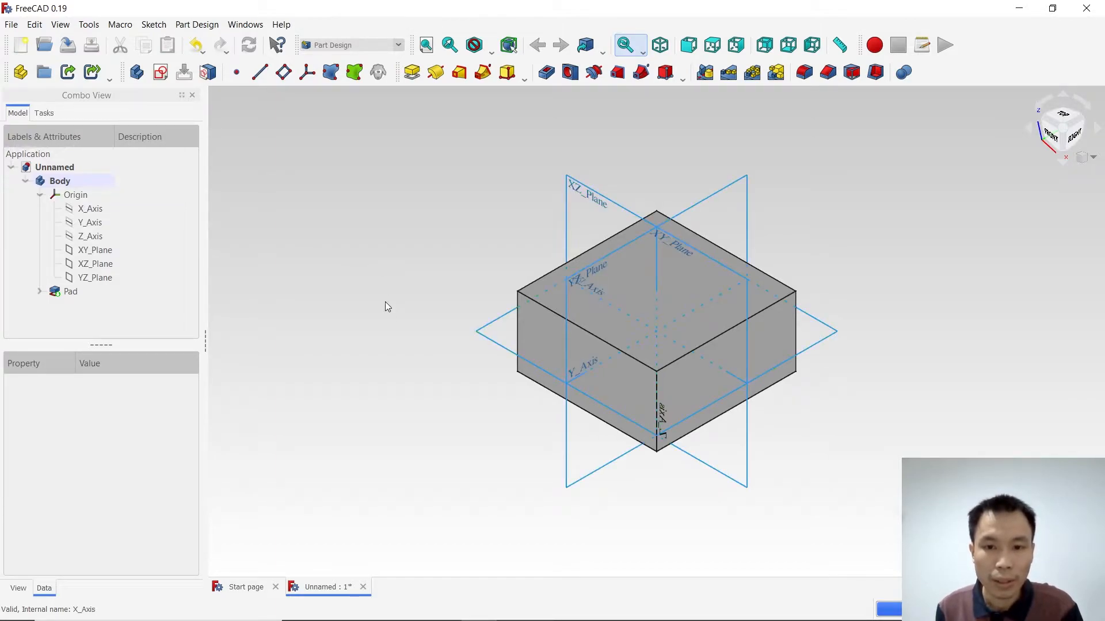
pyautogui.moveTo(400, 334); pyautogui.dragTo(458, 340, button='middle')
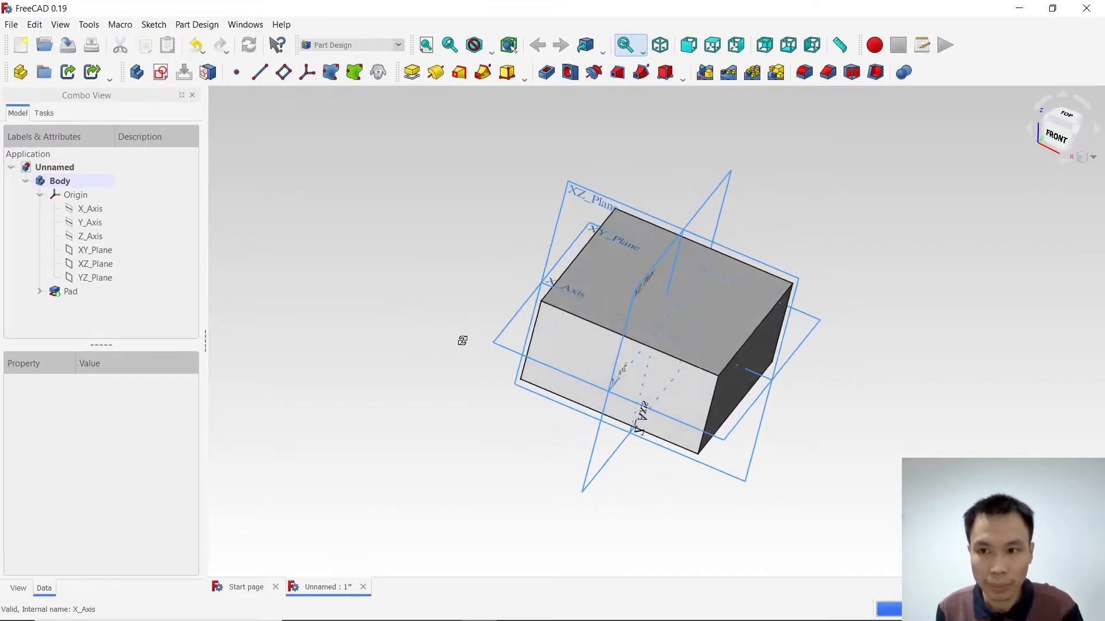
pyautogui.press('0')
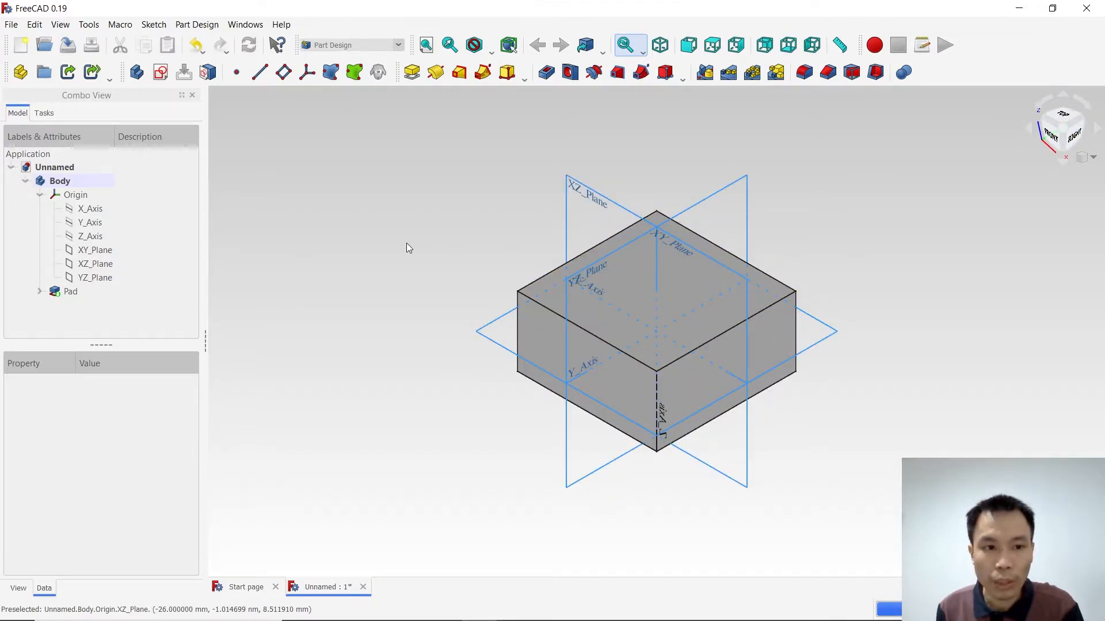
pyautogui.click(92, 196)
pyautogui.press('space')
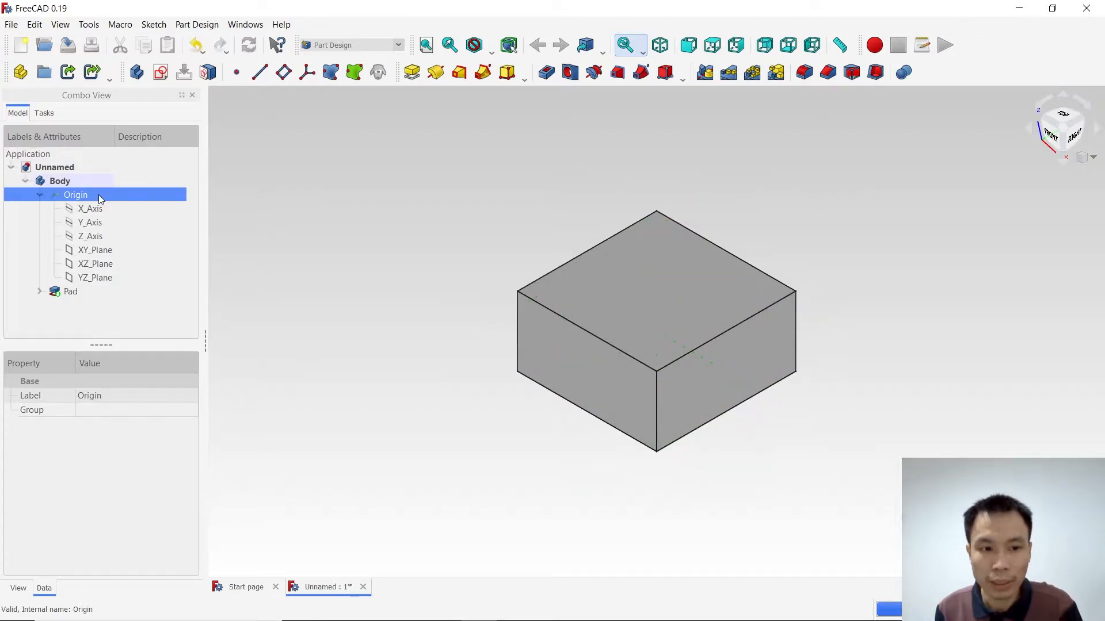
pyautogui.click(672, 137)
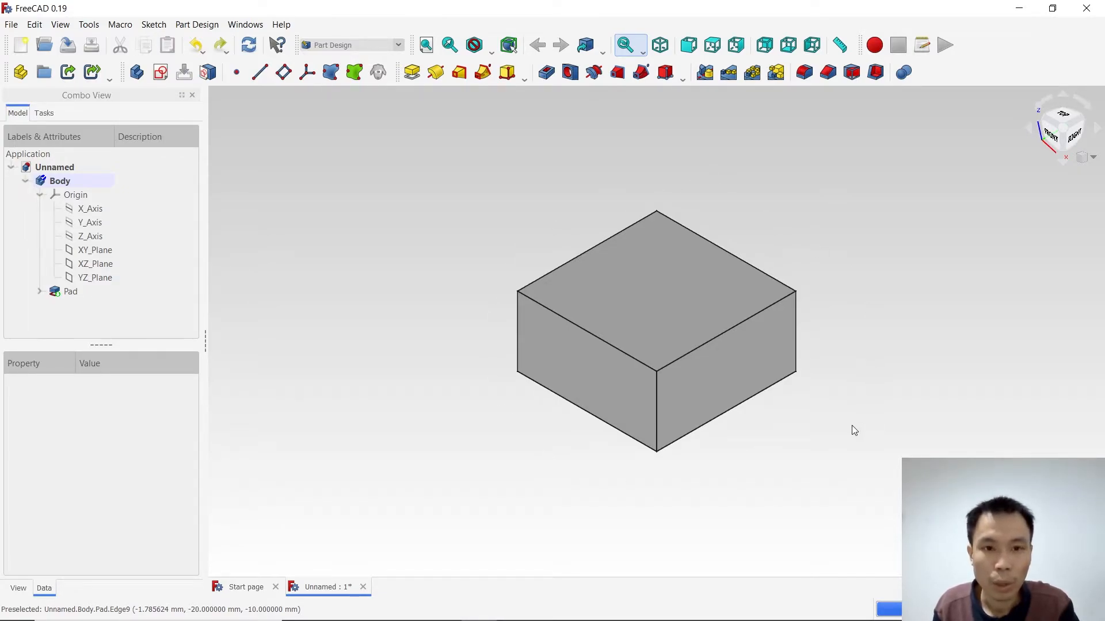
# - Sketch a small rectangle about 9 mm square on the block's top face, up and to the left of the origin
pyautogui.click(645, 317)
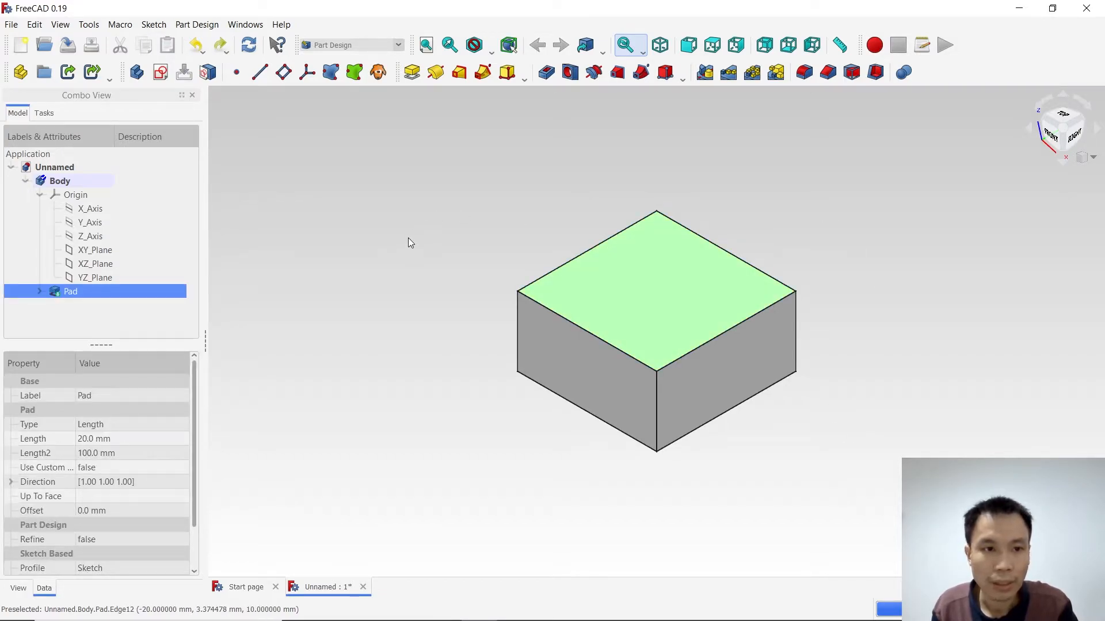
pyautogui.click(161, 72)
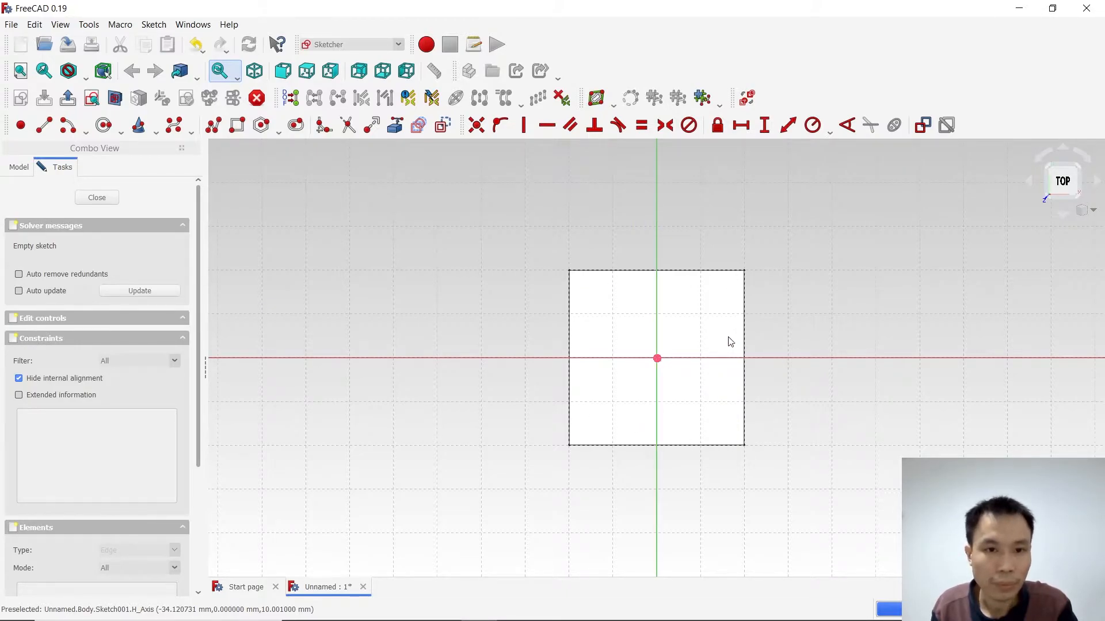
pyautogui.click(237, 124)
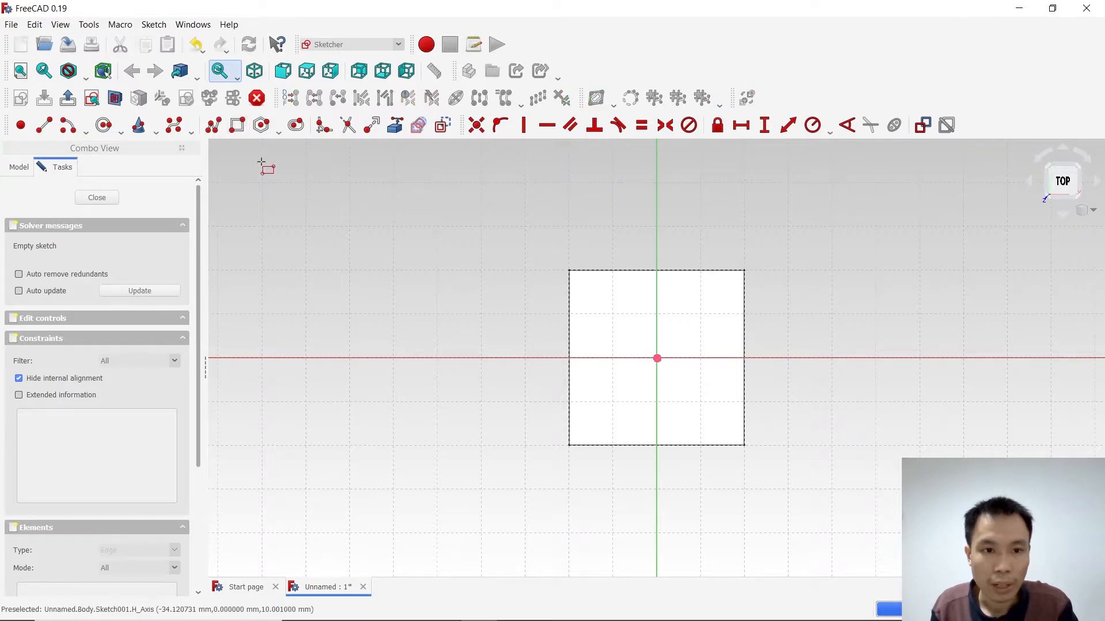
pyautogui.click(590, 296)
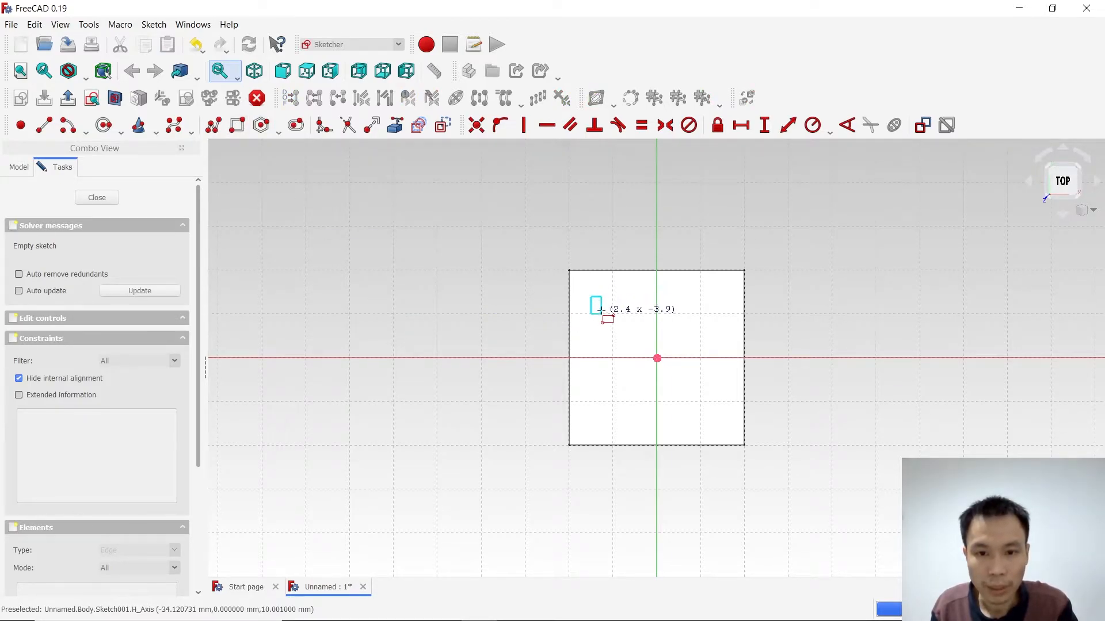
pyautogui.click(630, 339)
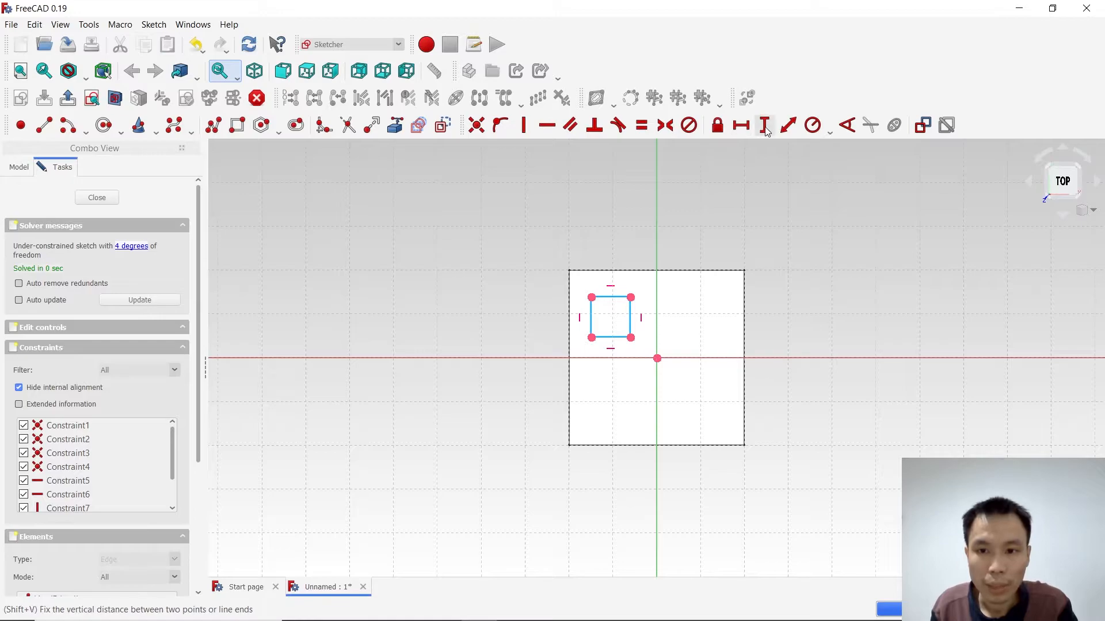
# - Constrain the small rectangle's height and width to 10 mm each, and shift both dimensions farther from its edges
pyautogui.click(788, 125)
pyautogui.click(591, 315)
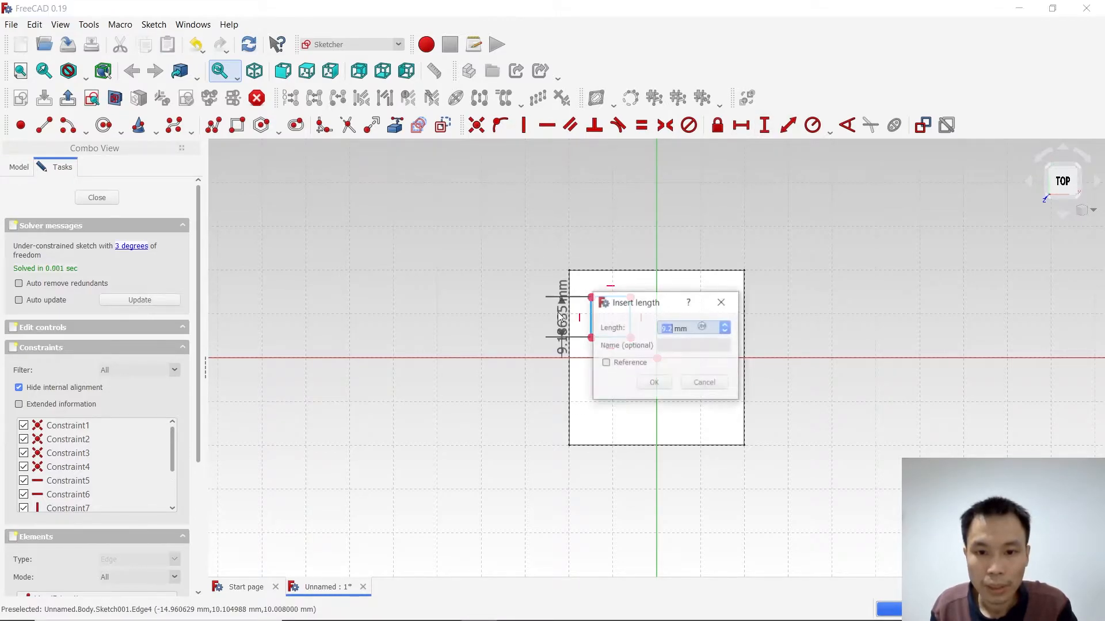
pyautogui.write('10')
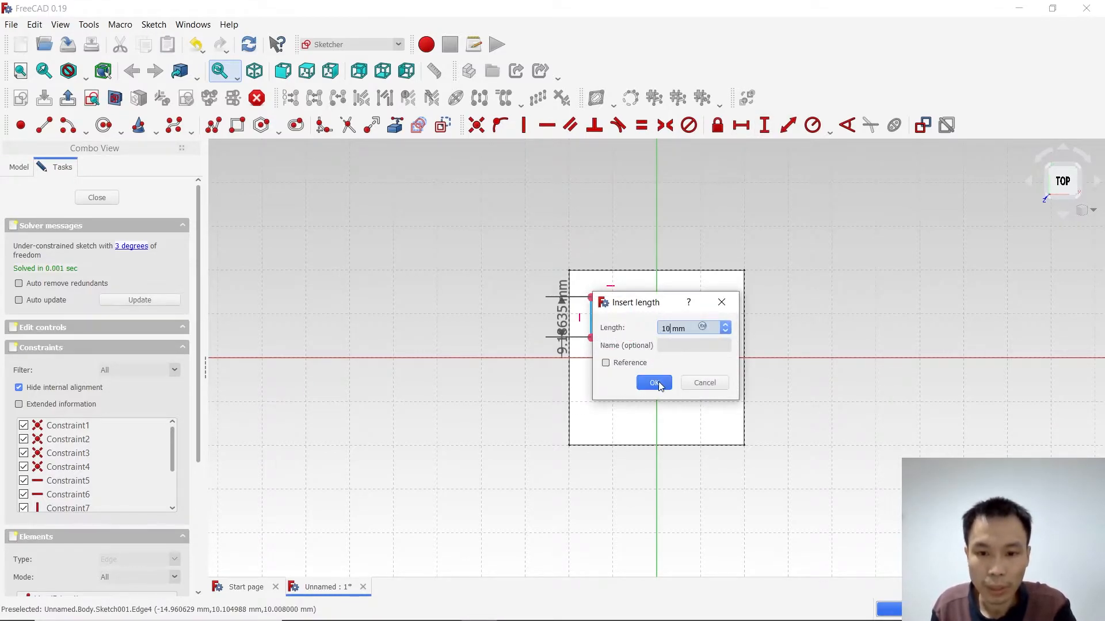
pyautogui.click(655, 383)
pyautogui.click(616, 296)
pyautogui.write('10')
pyautogui.click(679, 367)
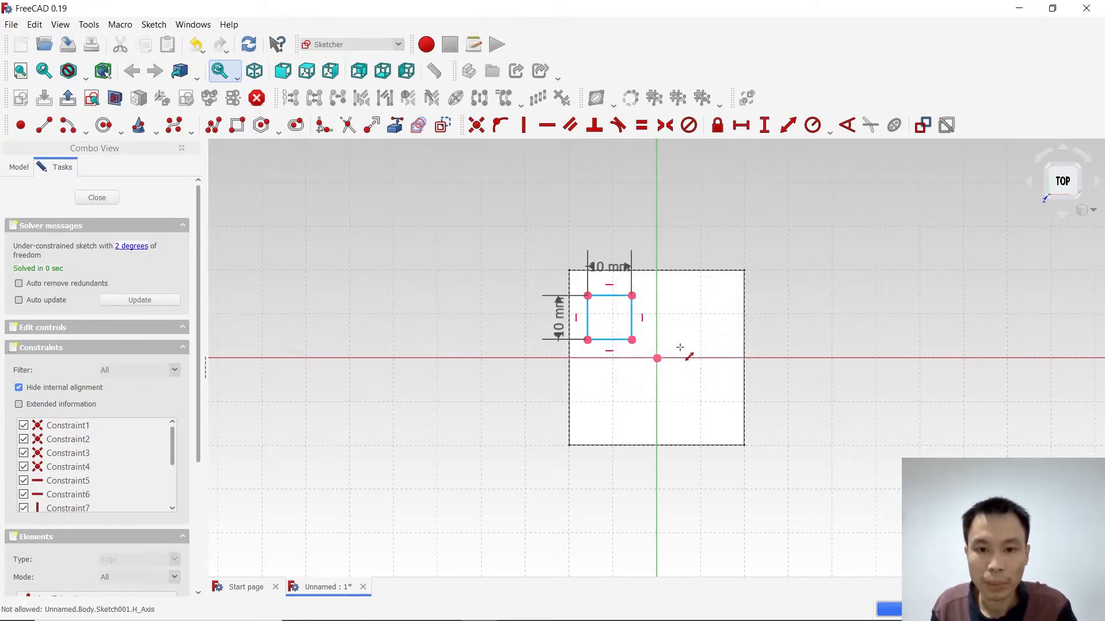
pyautogui.moveTo(610, 266); pyautogui.dragTo(610, 253)
pyautogui.moveTo(562, 312); pyautogui.dragTo(532, 336)
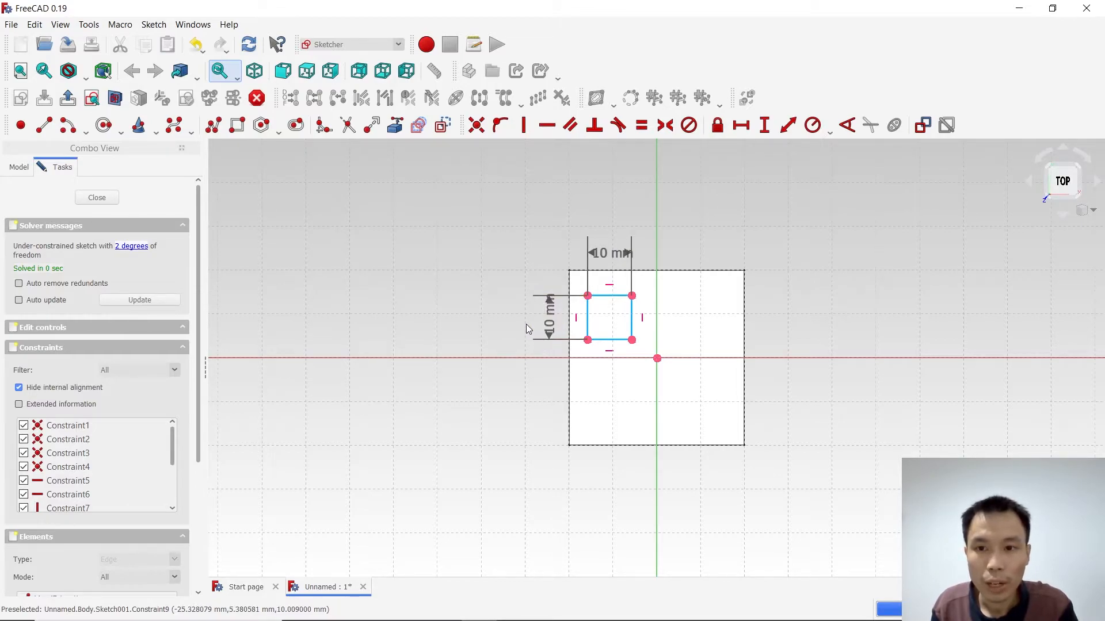
# - Constrain the distance between the small square's lower right corner and the origin to 5 mm, and close the sketch
pyautogui.click(764, 126)
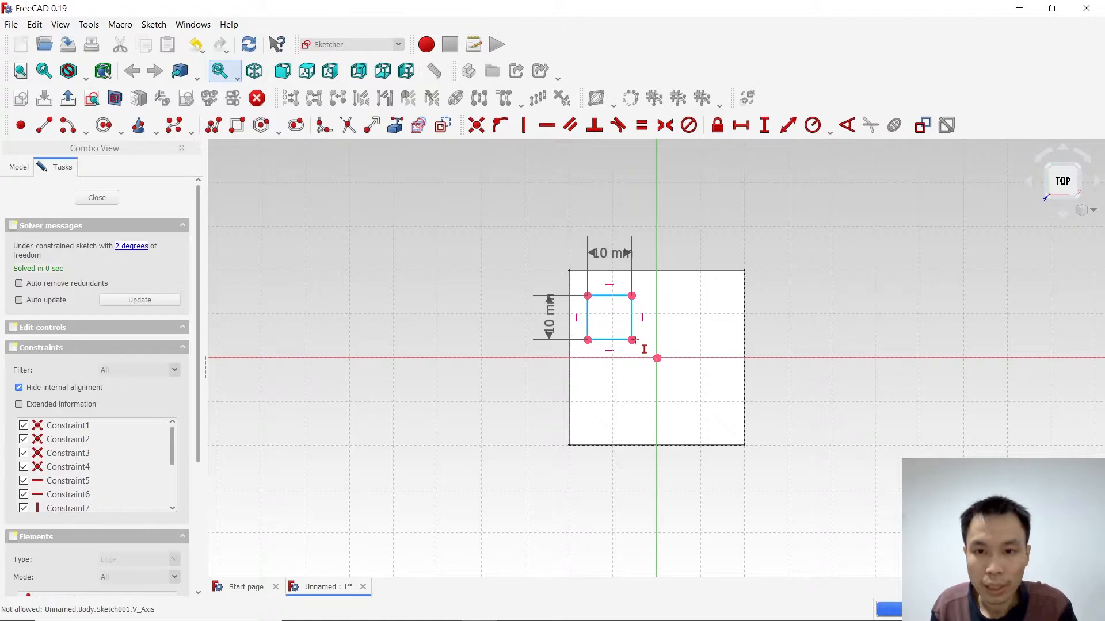
pyautogui.click(788, 125)
pyautogui.click(632, 340)
pyautogui.click(656, 359)
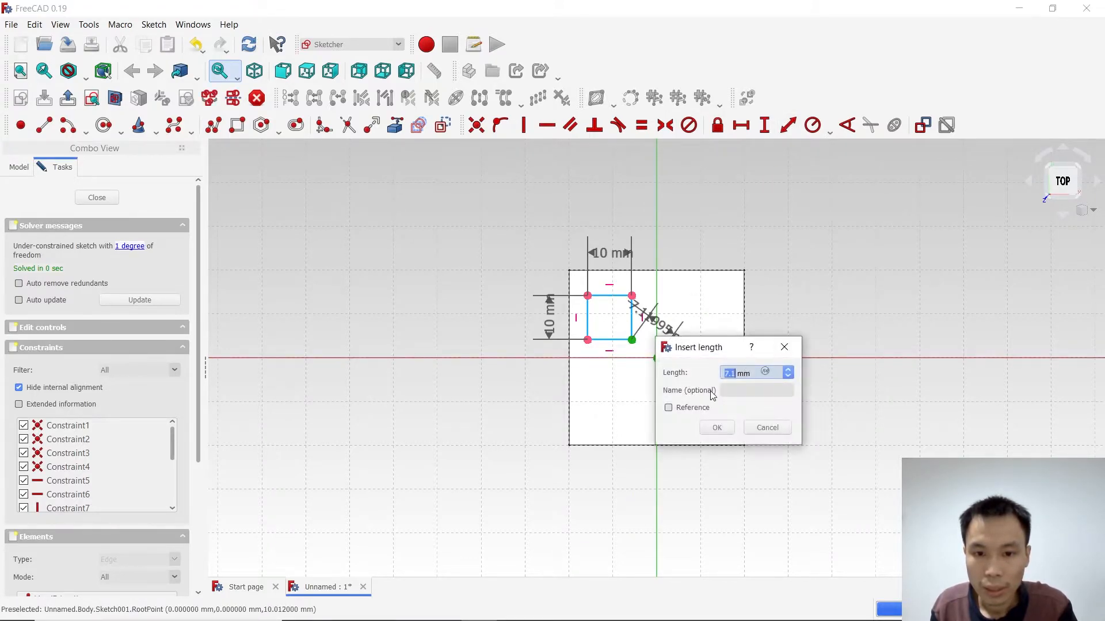
pyautogui.write('5')
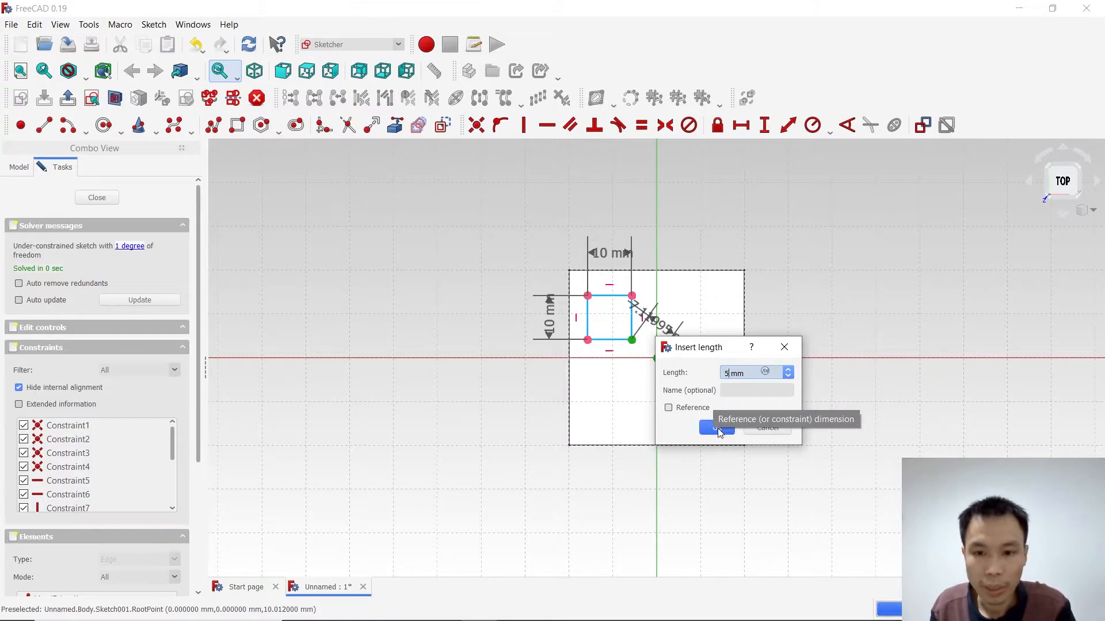
pyautogui.click(716, 428)
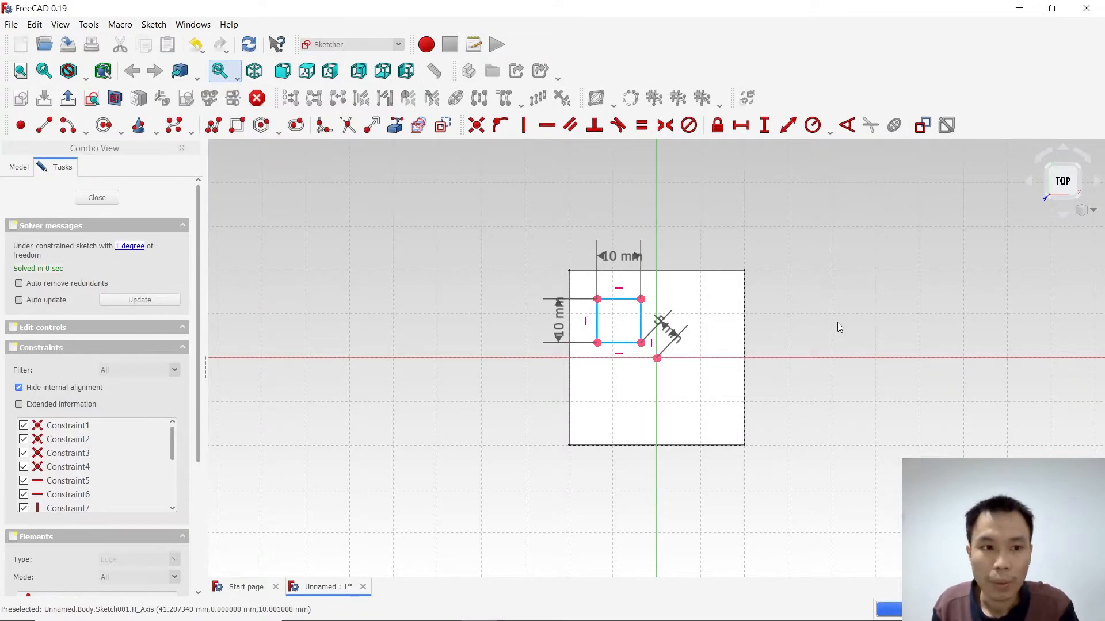
pyautogui.click(96, 198)
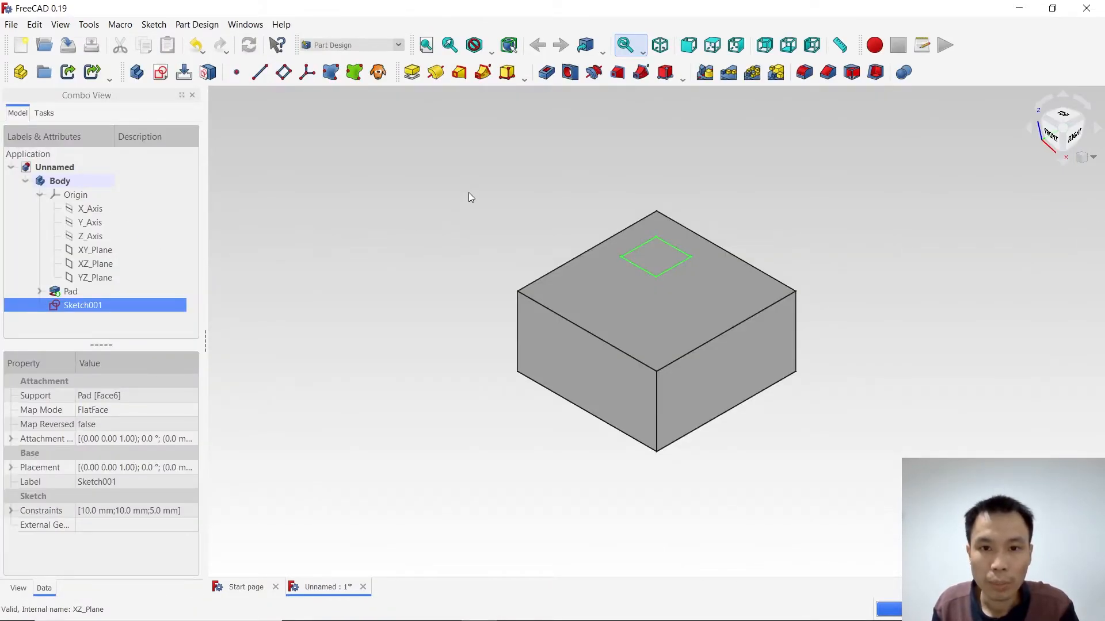
# - Create a pocket from the 10 mm square sketch with a length of 10 mm
pyautogui.click(546, 72)
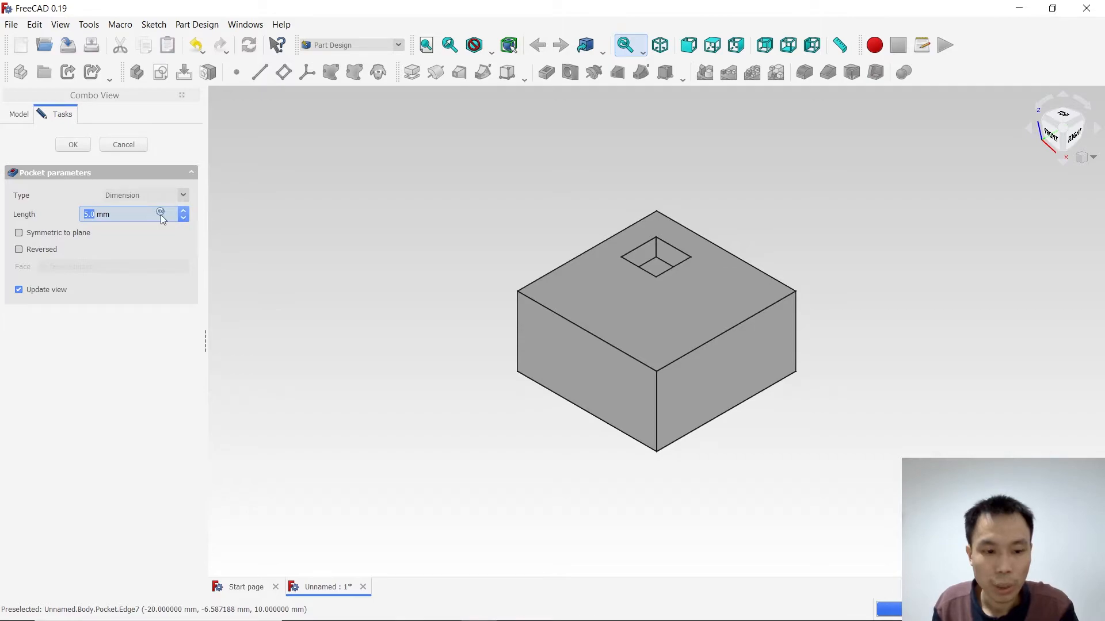
pyautogui.write('10')
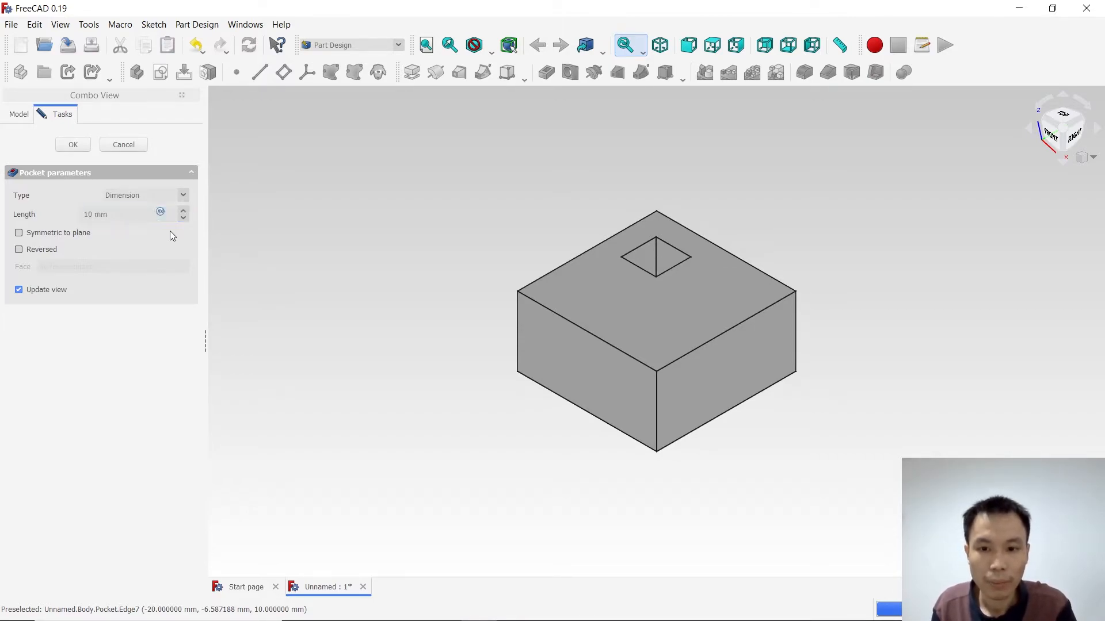
pyautogui.moveTo(457, 279); pyautogui.dragTo(478, 297, button='middle')
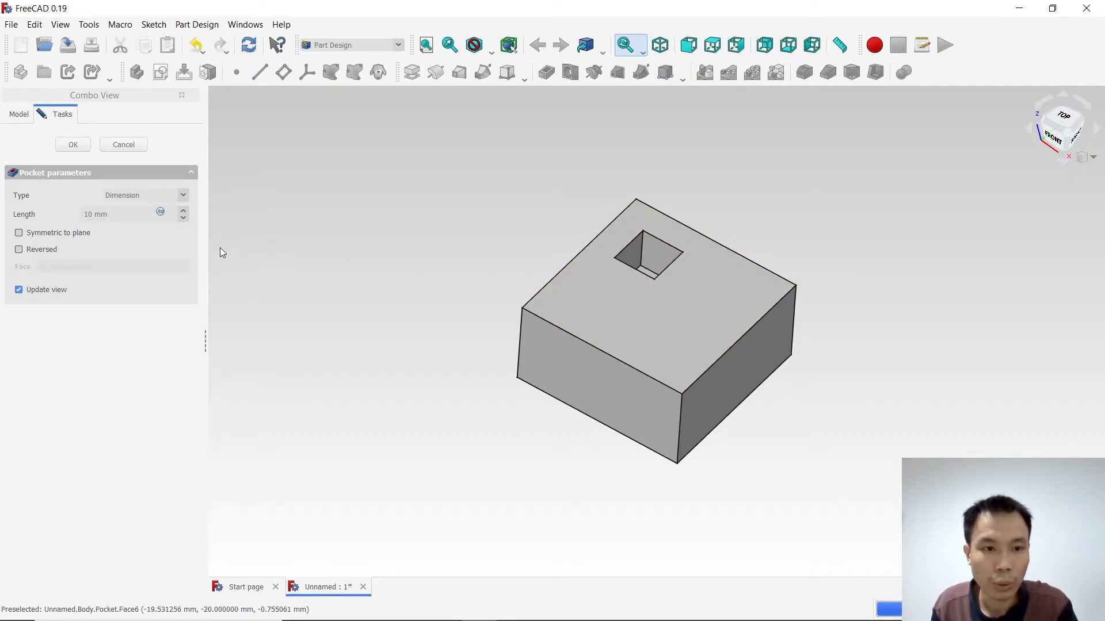
# - Set the square pocket's type to Through all, check the opening through the block, and accept the pocket
pyautogui.click(183, 195)
pyautogui.click(164, 218)
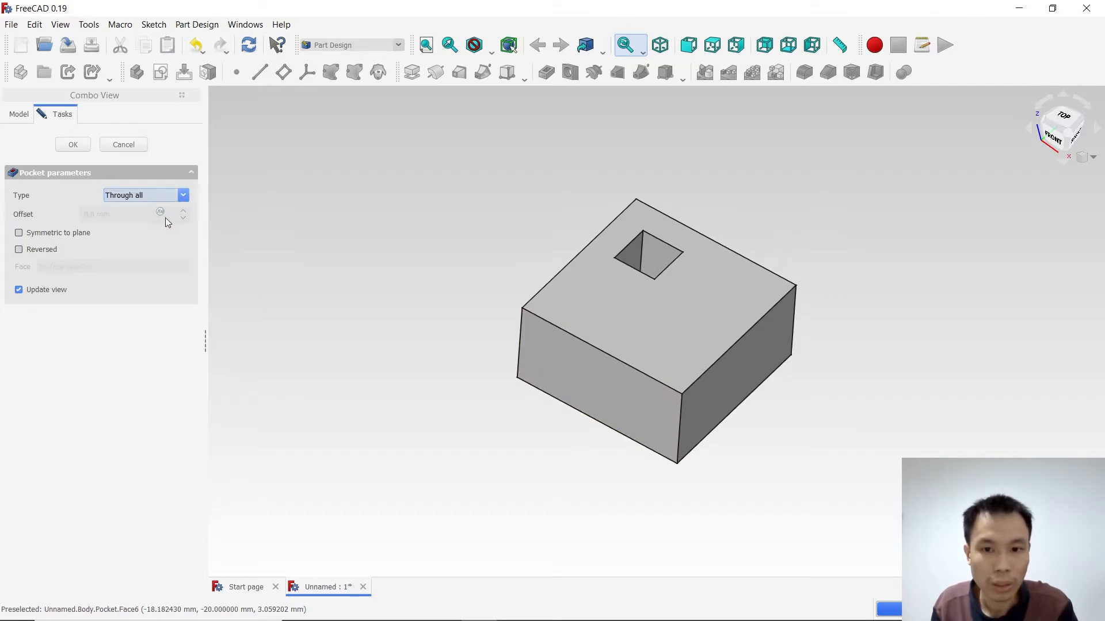
pyautogui.moveTo(414, 246); pyautogui.dragTo(452, 346, button='middle')
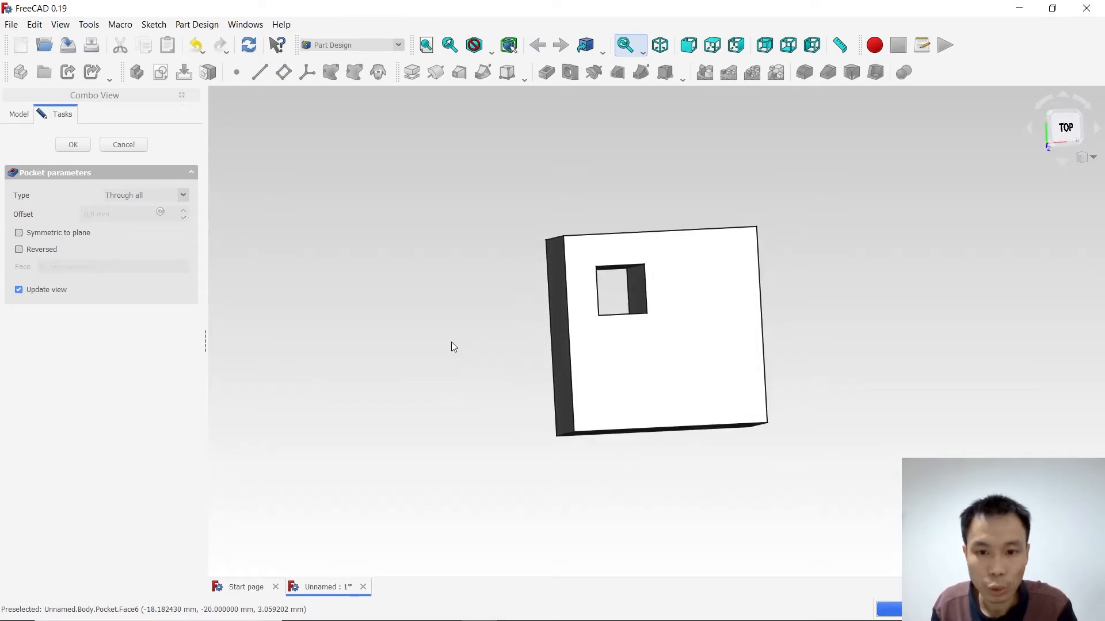
pyautogui.moveTo(765, 479); pyautogui.dragTo(779, 370, button='middle')
pyautogui.click(1052, 133)
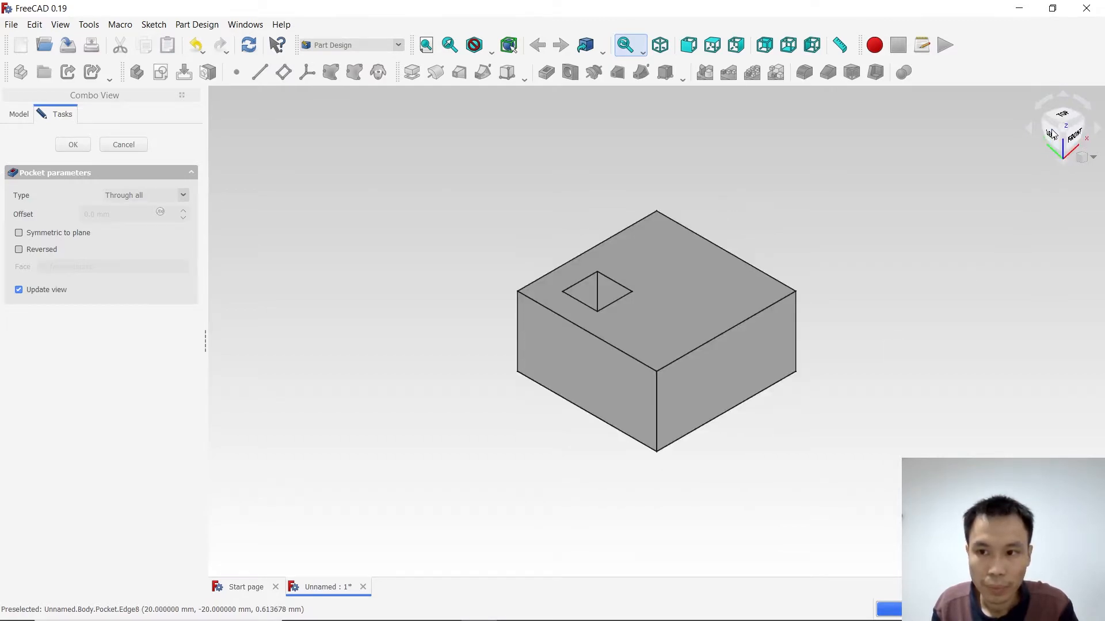
pyautogui.click(1080, 129)
pyautogui.click(1080, 120)
pyautogui.click(1079, 118)
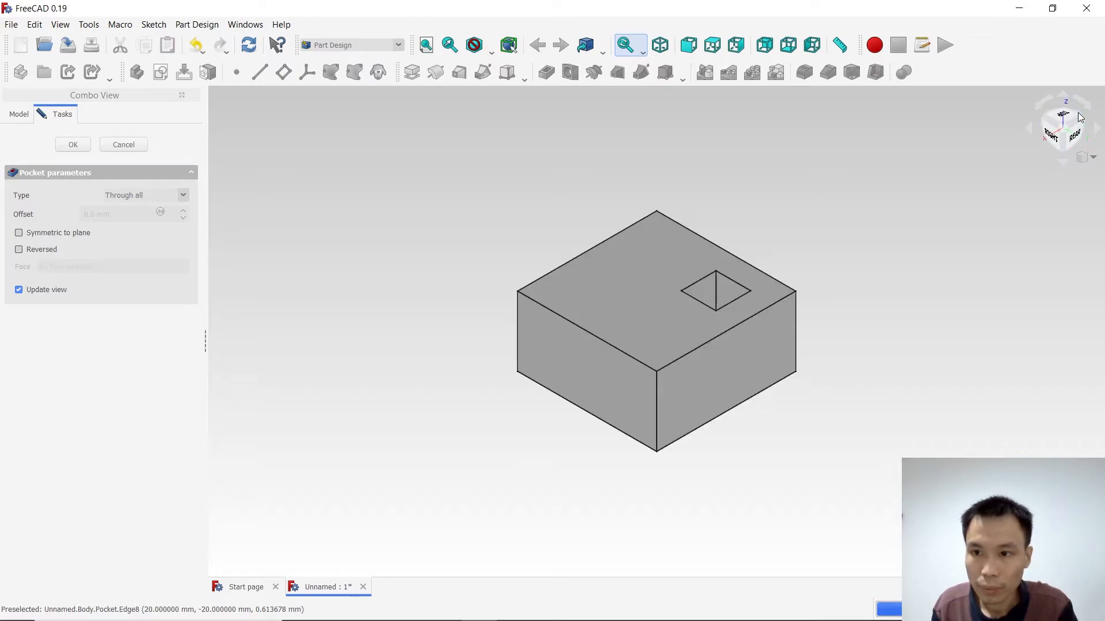
pyautogui.press('Return')
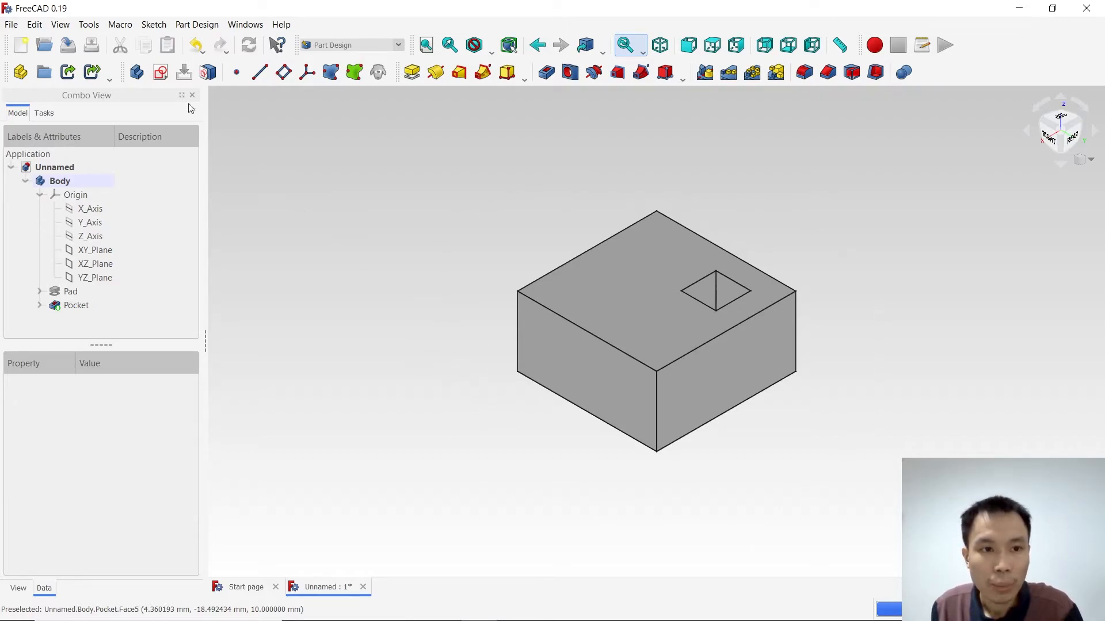
# - Sketch a rectangle on the top face that encloses the block's outline about 5 mm outside its edges, and close the sketch
pyautogui.click(586, 298)
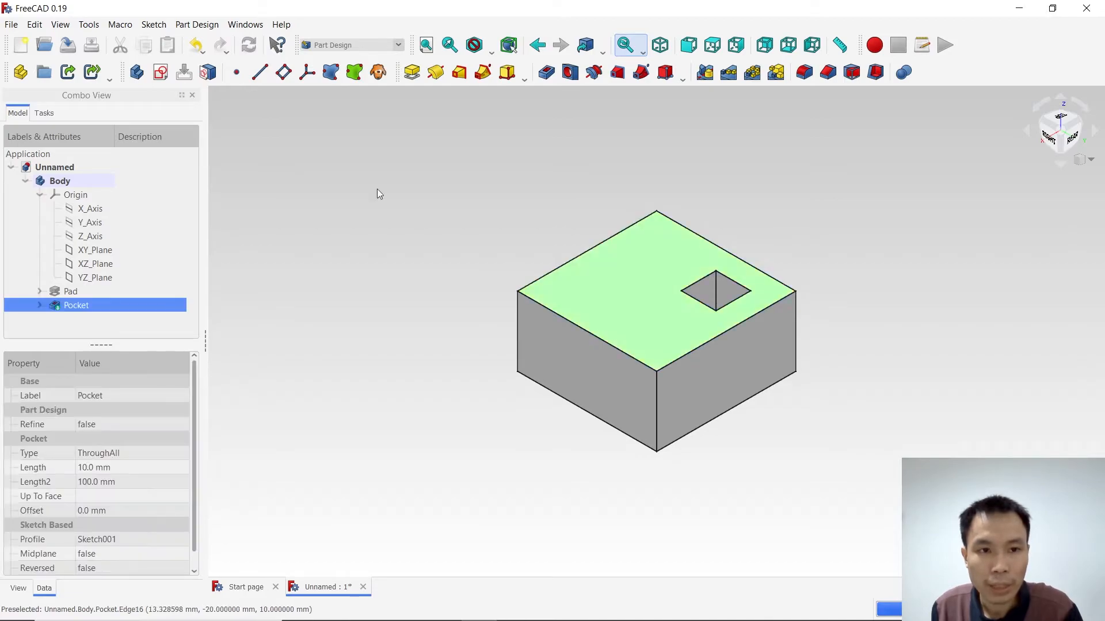
pyautogui.click(162, 72)
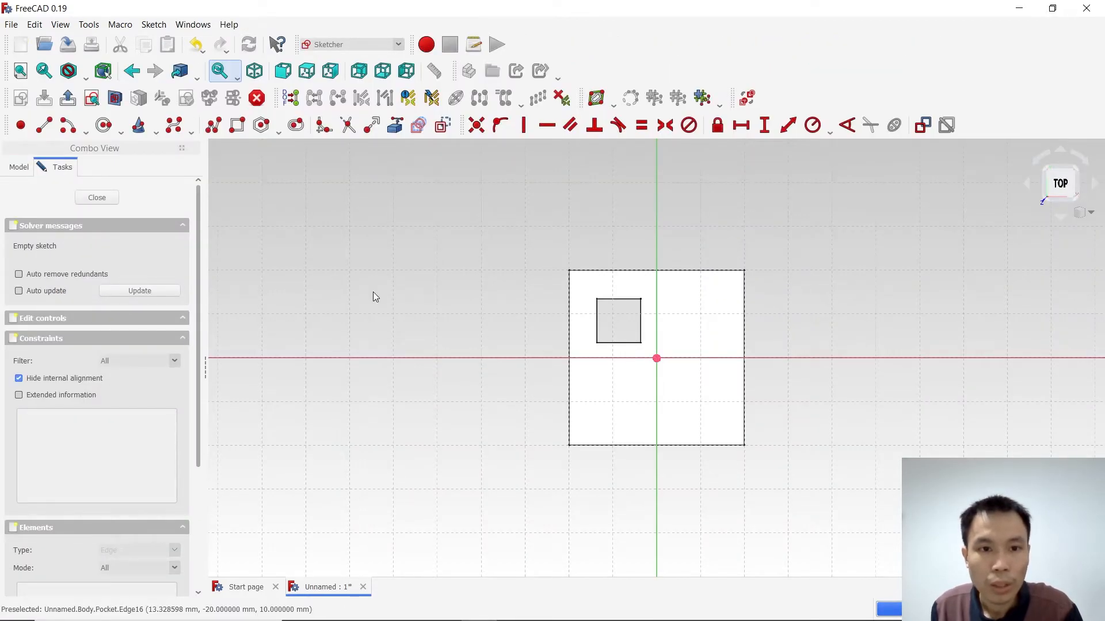
pyautogui.click(237, 125)
pyautogui.click(547, 248)
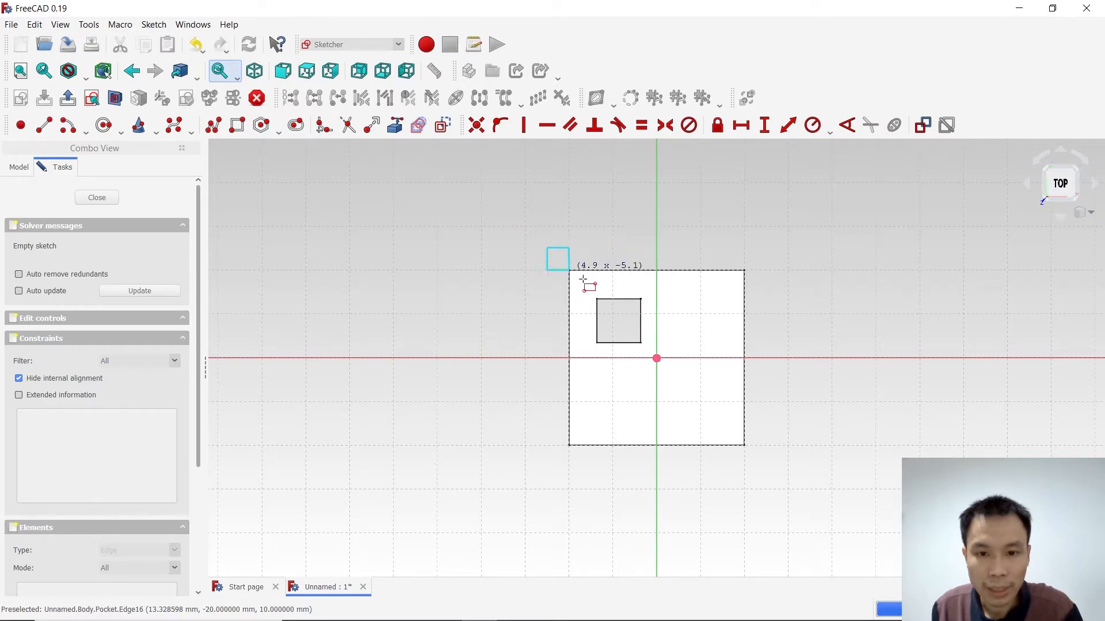
pyautogui.click(767, 463)
pyautogui.rightClick(835, 403)
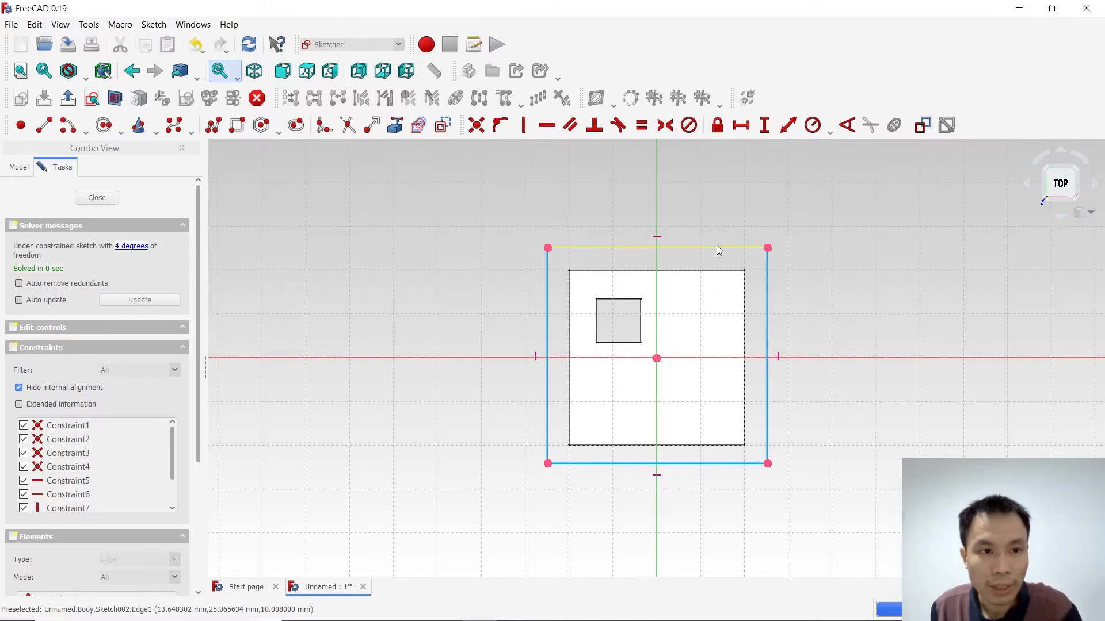
pyautogui.click(97, 198)
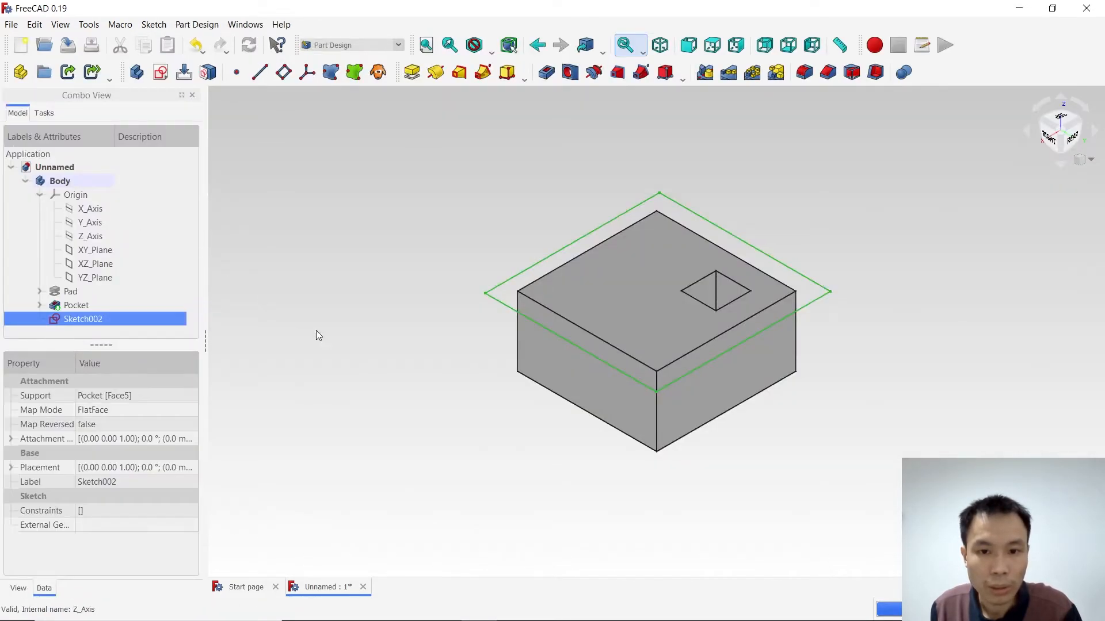
# - Pocket the large enclosing rectangle 17 mm deep to cut the block down to a thin plate
pyautogui.click(546, 71)
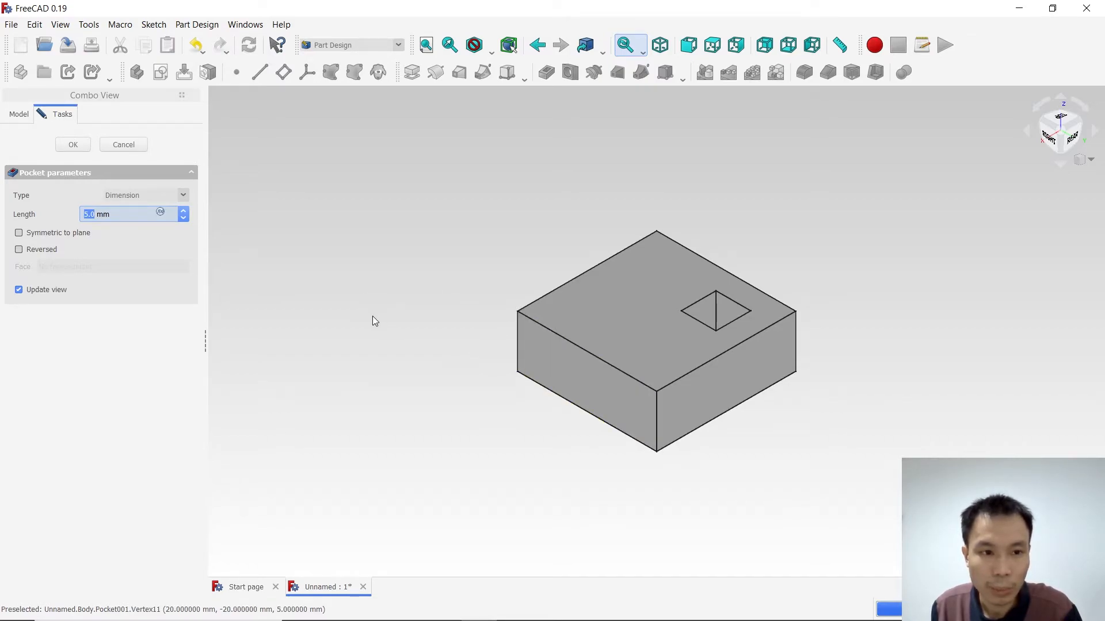
pyautogui.scroll(5, 183, 214)
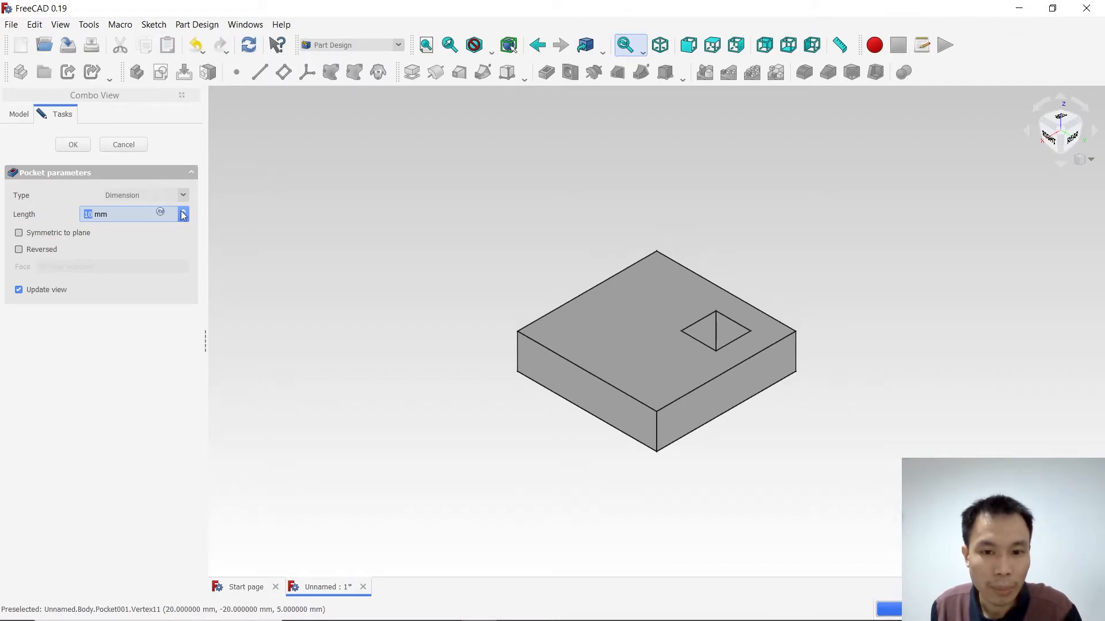
pyautogui.scroll(5, 183, 214)
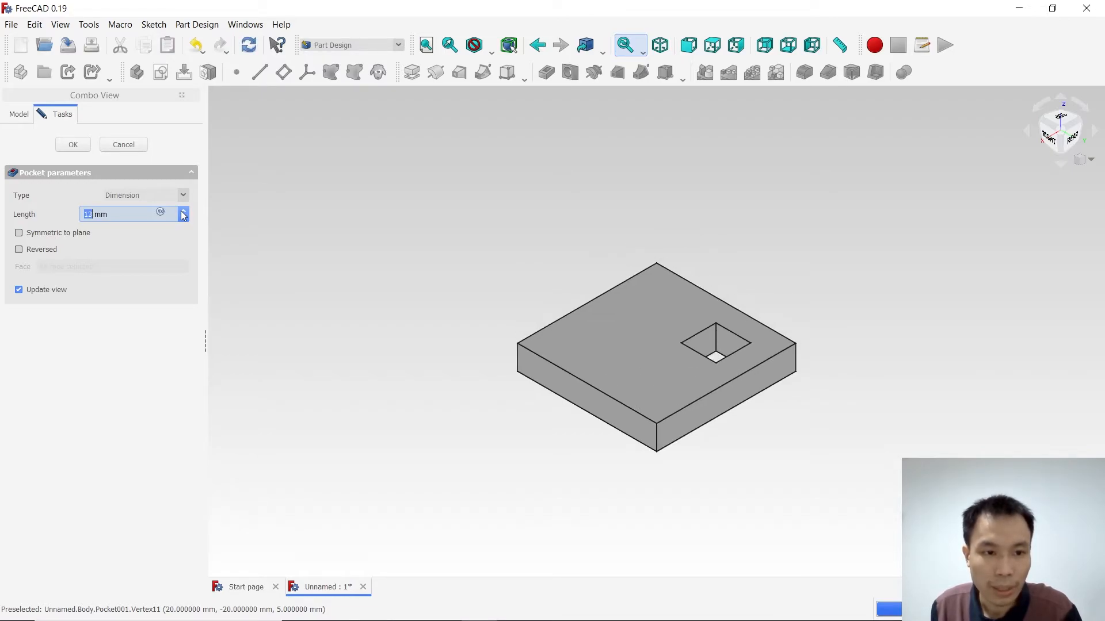
pyautogui.scroll(1, 183, 214)
pyautogui.scroll(1, 183, 214)
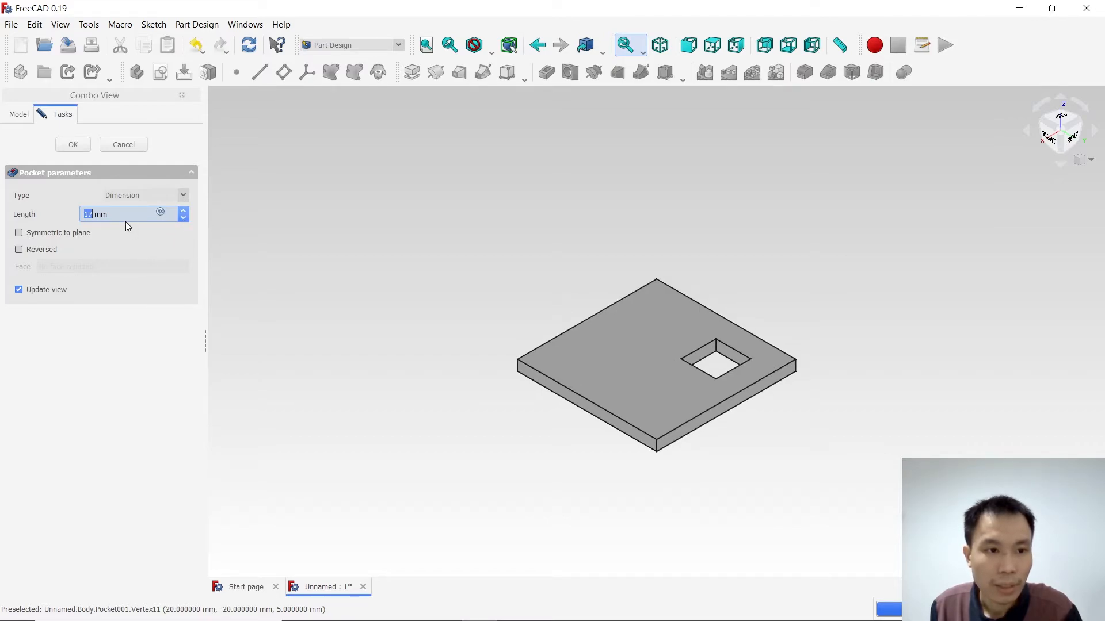
pyautogui.click(79, 148)
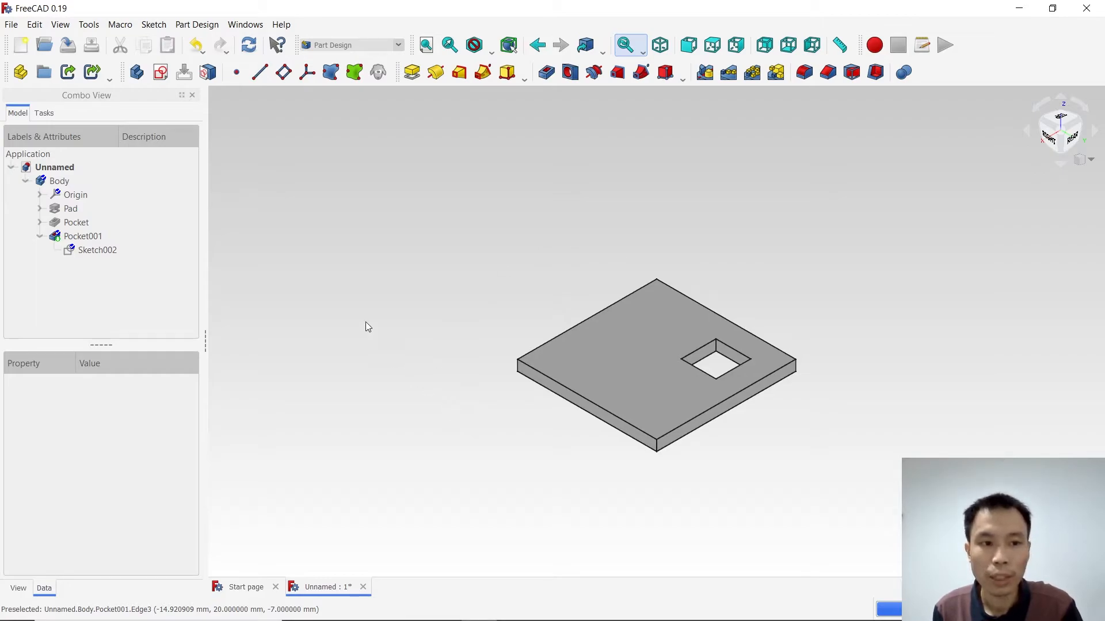
# - Delete the existing body with all its features and create a new empty body
pyautogui.rightClick(58, 181)
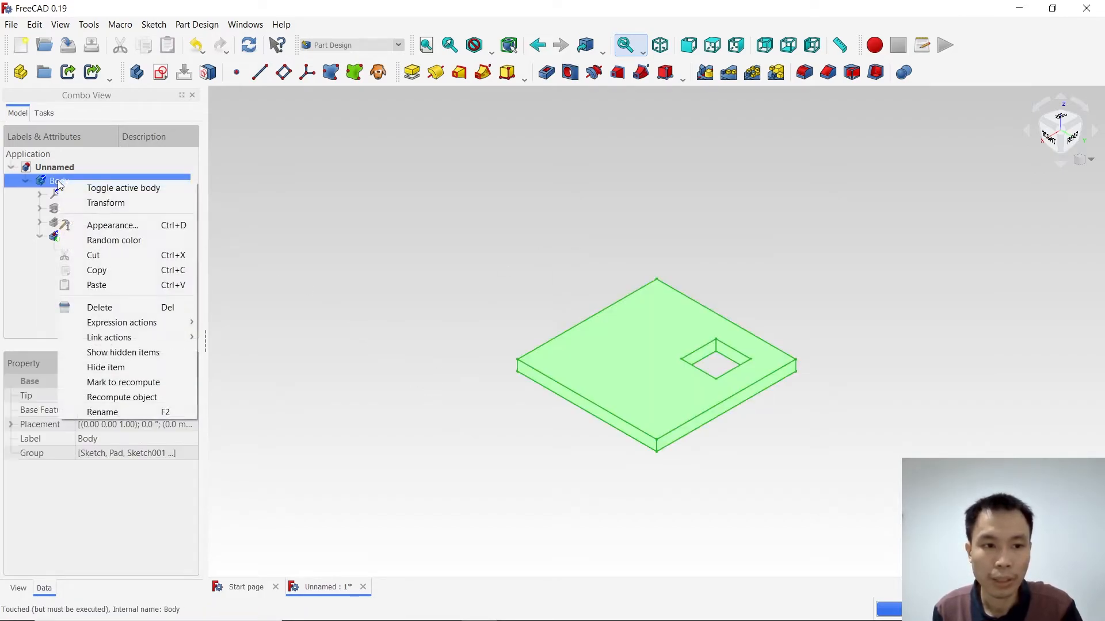
pyautogui.click(96, 308)
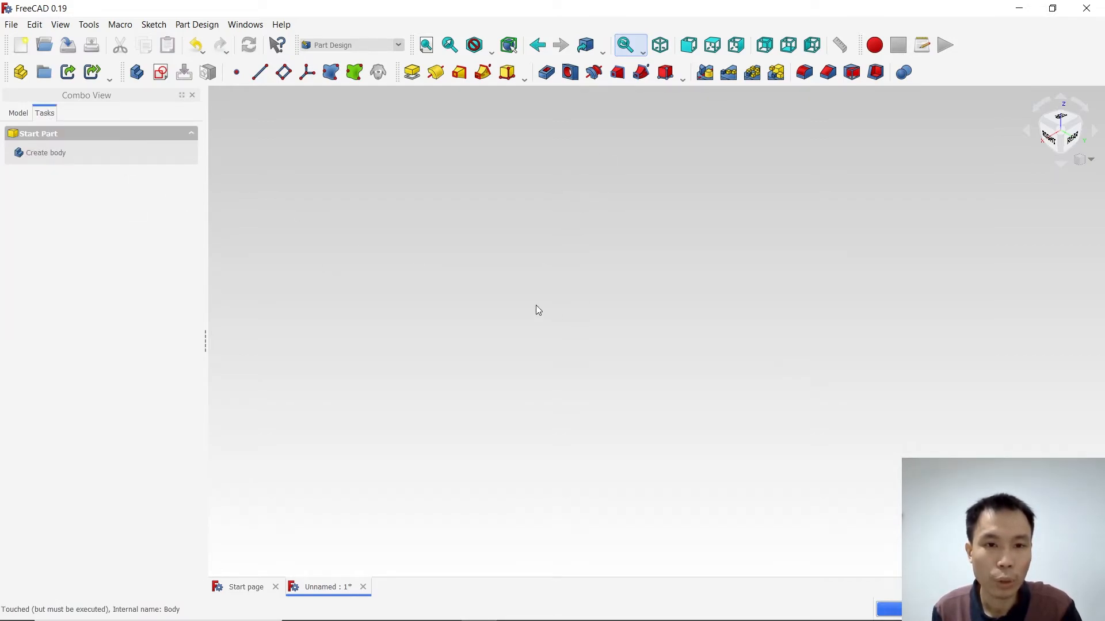
pyautogui.click(51, 154)
# - Sketch a rectangle about 30 x 40 mm on the XY plane, with one long side on the vertical axis, and close the sketch
pyautogui.click(51, 163)
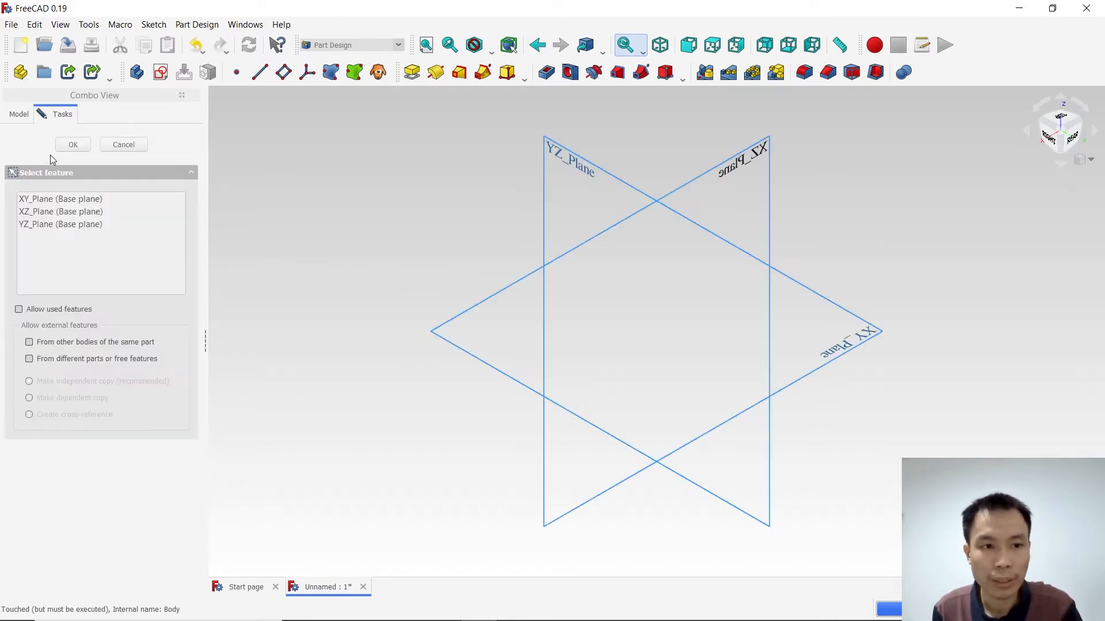
pyautogui.click(61, 201)
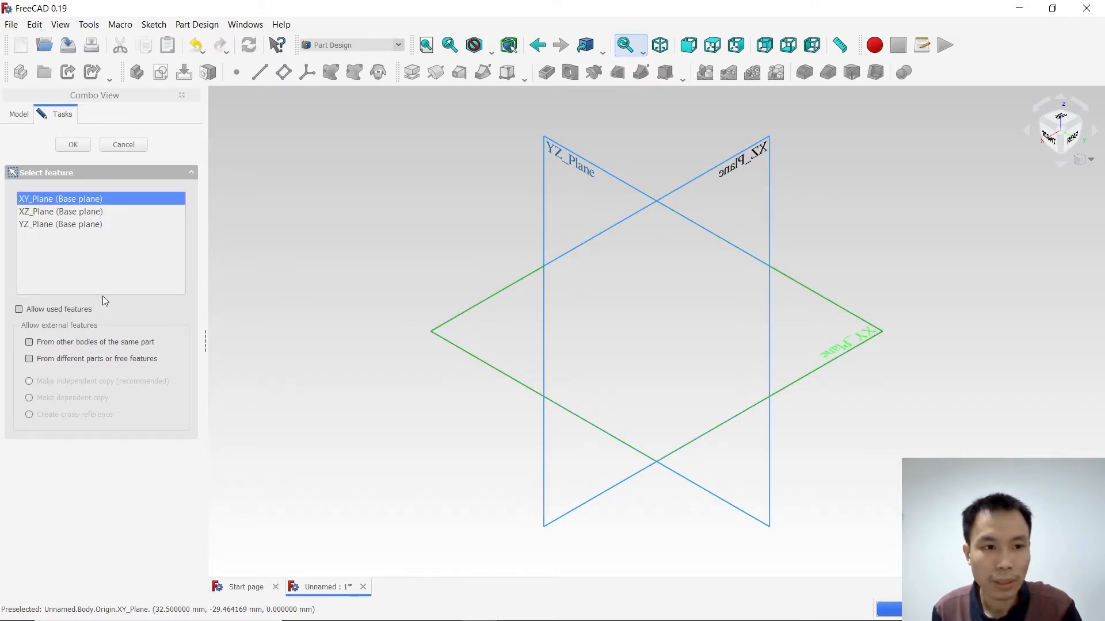
pyautogui.click(69, 144)
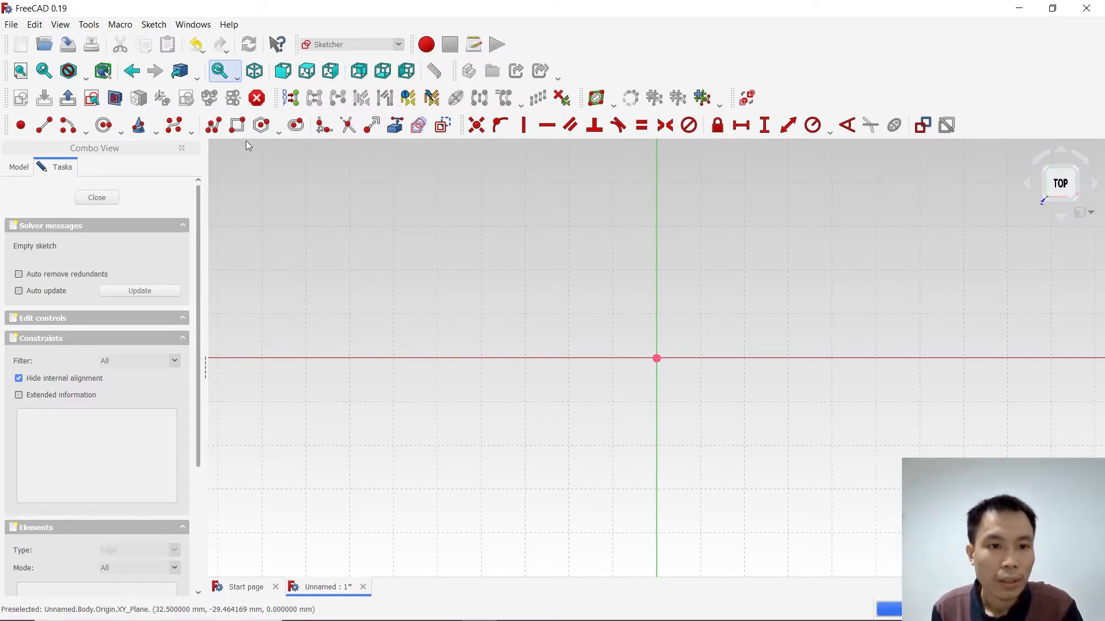
pyautogui.click(237, 125)
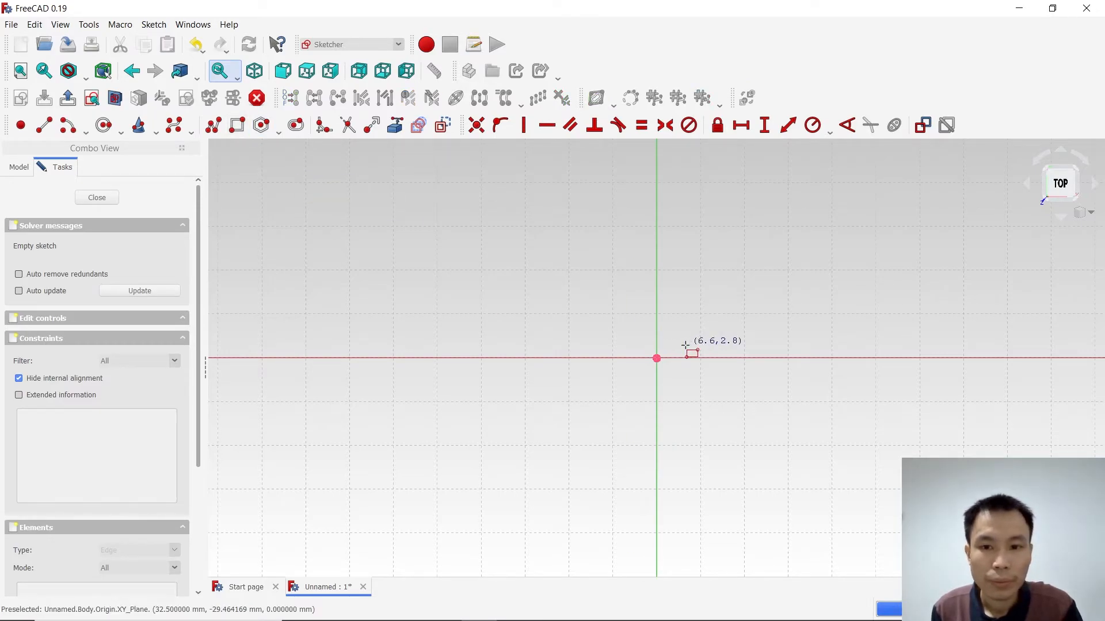
pyautogui.click(657, 269)
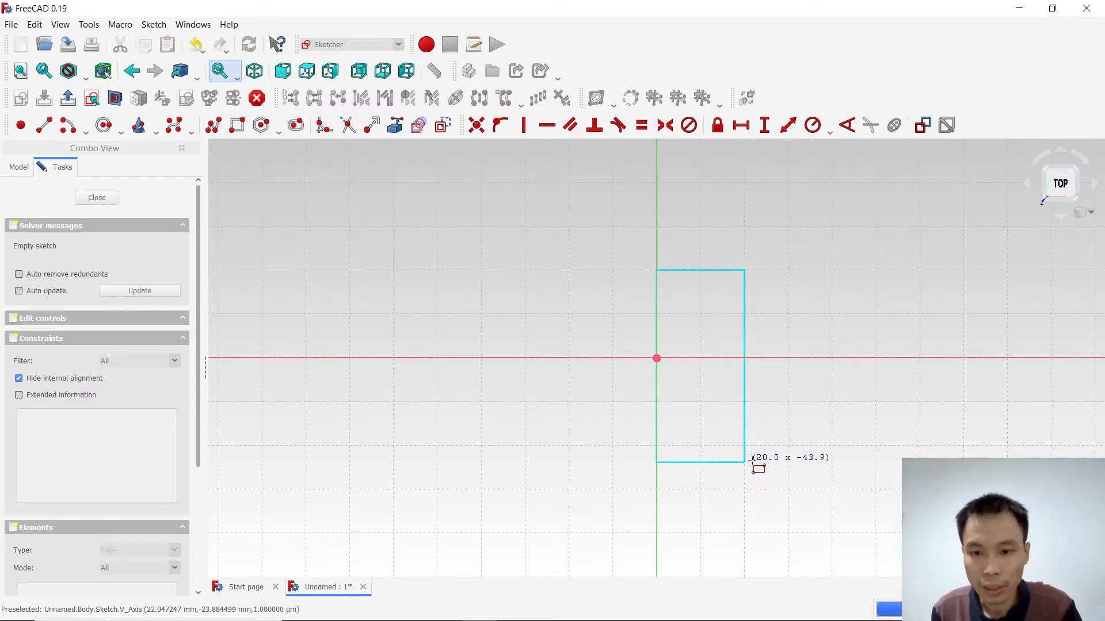
pyautogui.click(788, 445)
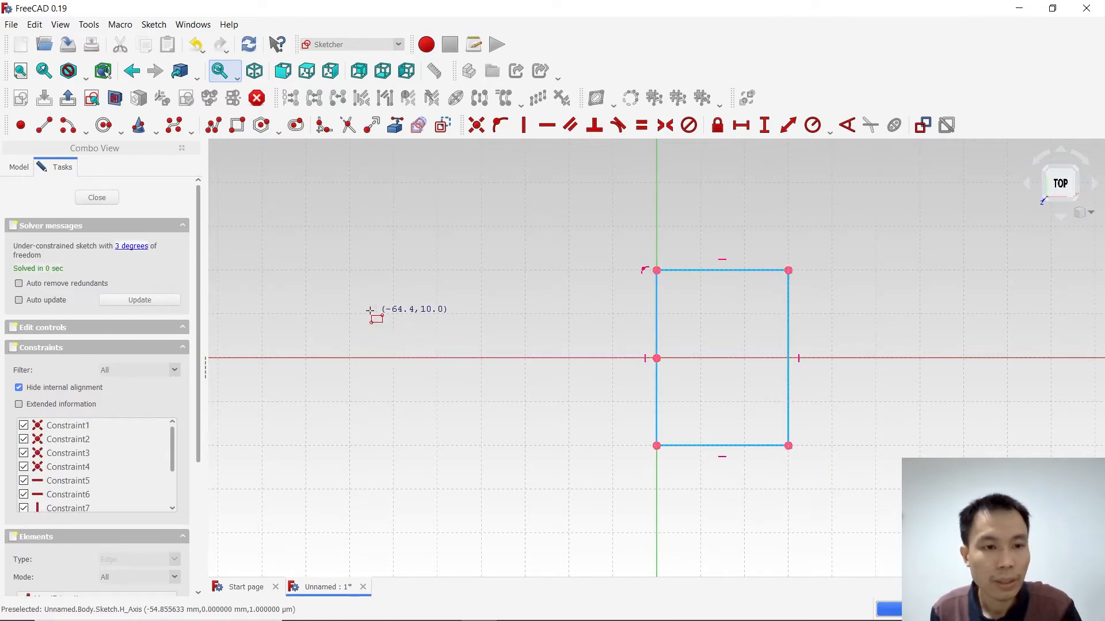
pyautogui.click(105, 200)
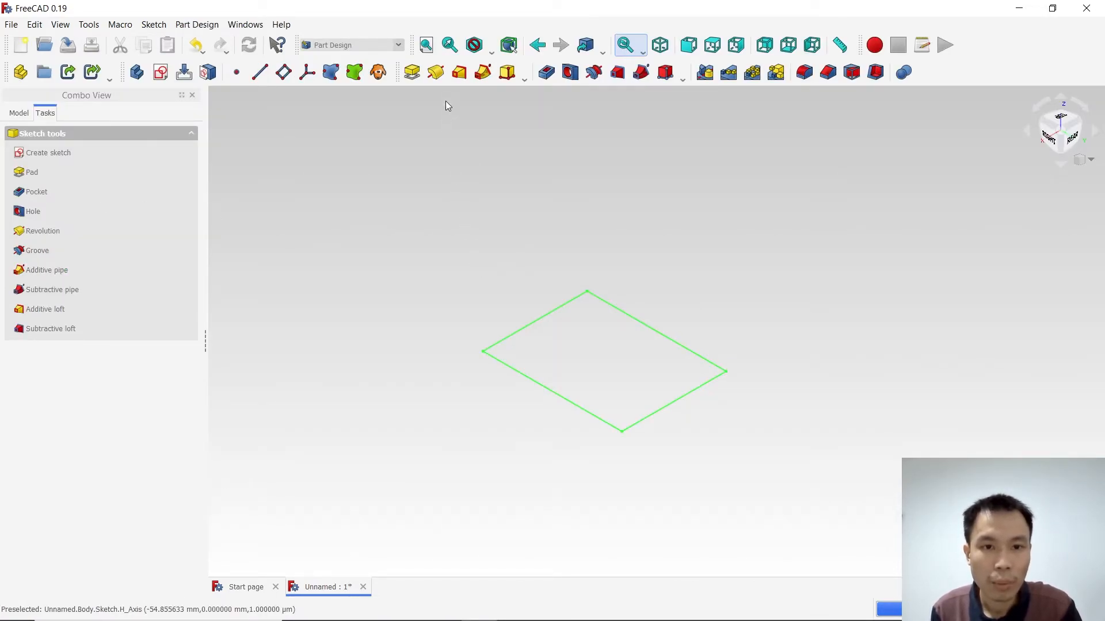
# - Revolve the rectangle 90° about the vertical sketch axis and accept the revolution
pyautogui.click(439, 74)
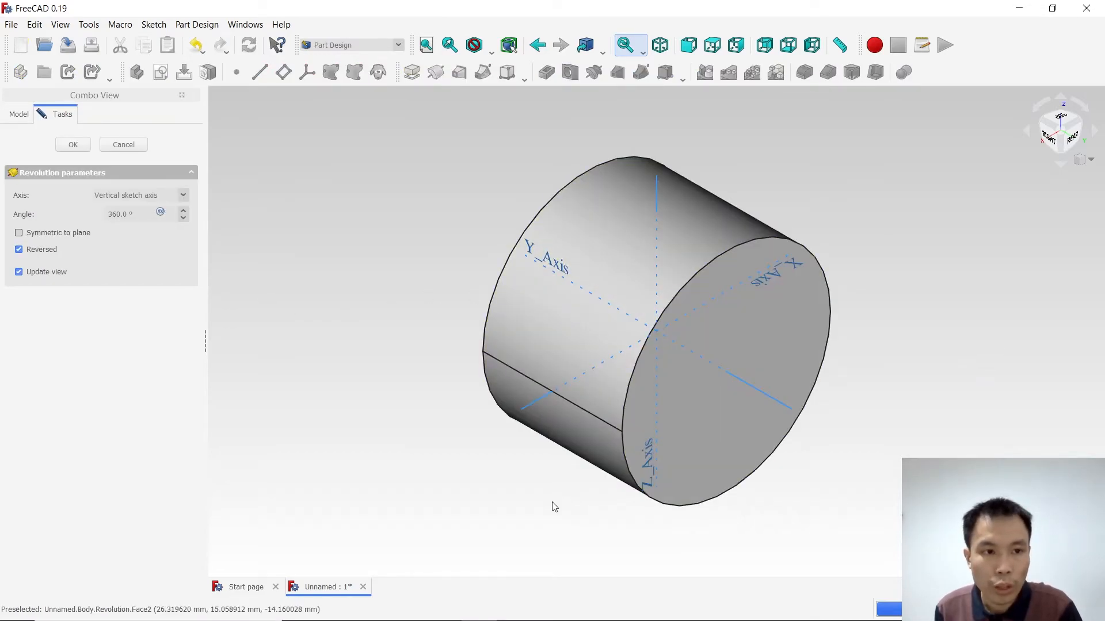
pyautogui.click(146, 215)
pyautogui.write('90')
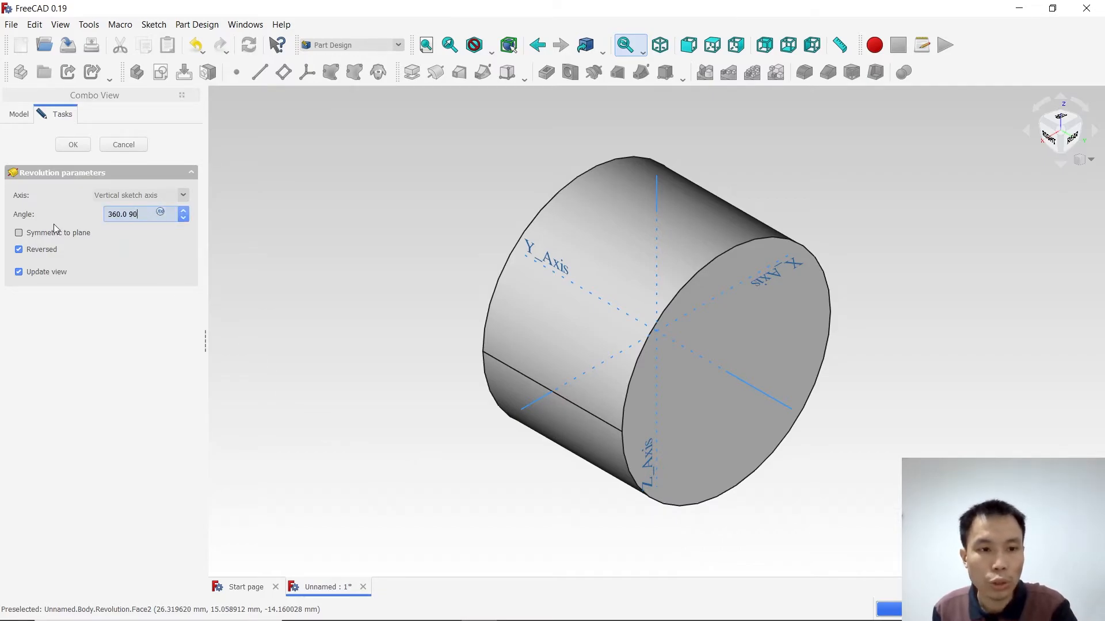
pyautogui.hotkey('ctrl', 'a')
pyautogui.write('90')
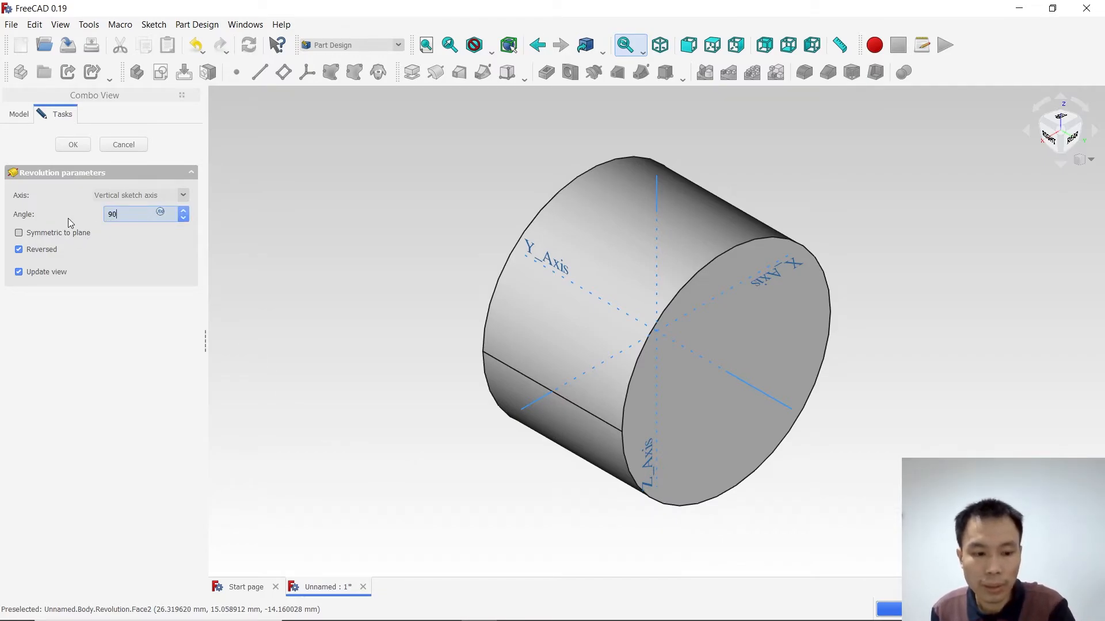
pyautogui.press('Return')
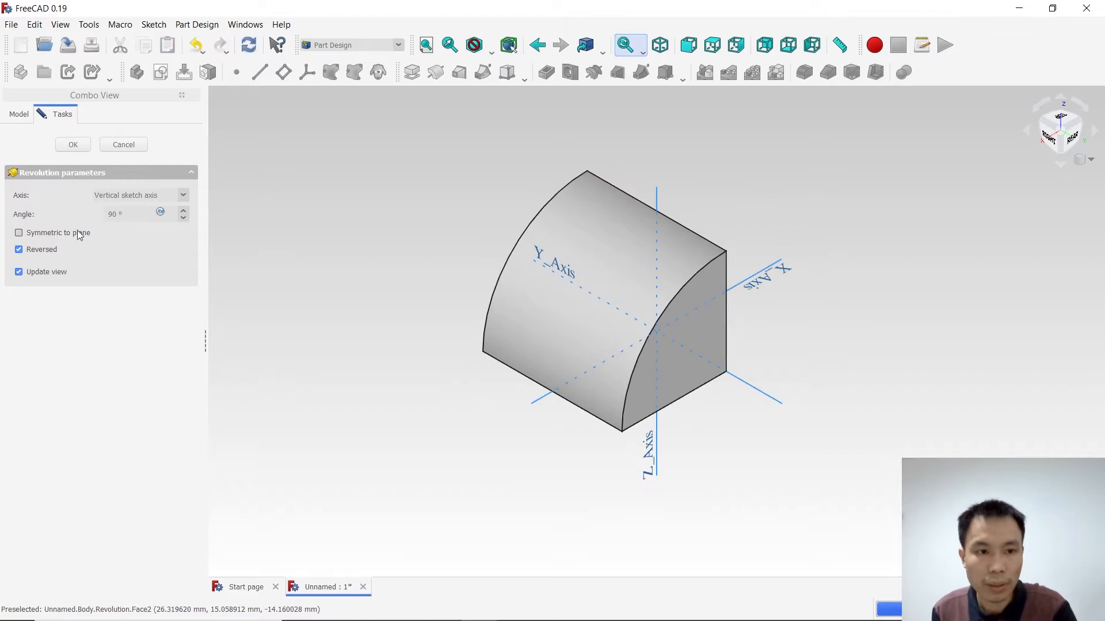
pyautogui.click(73, 145)
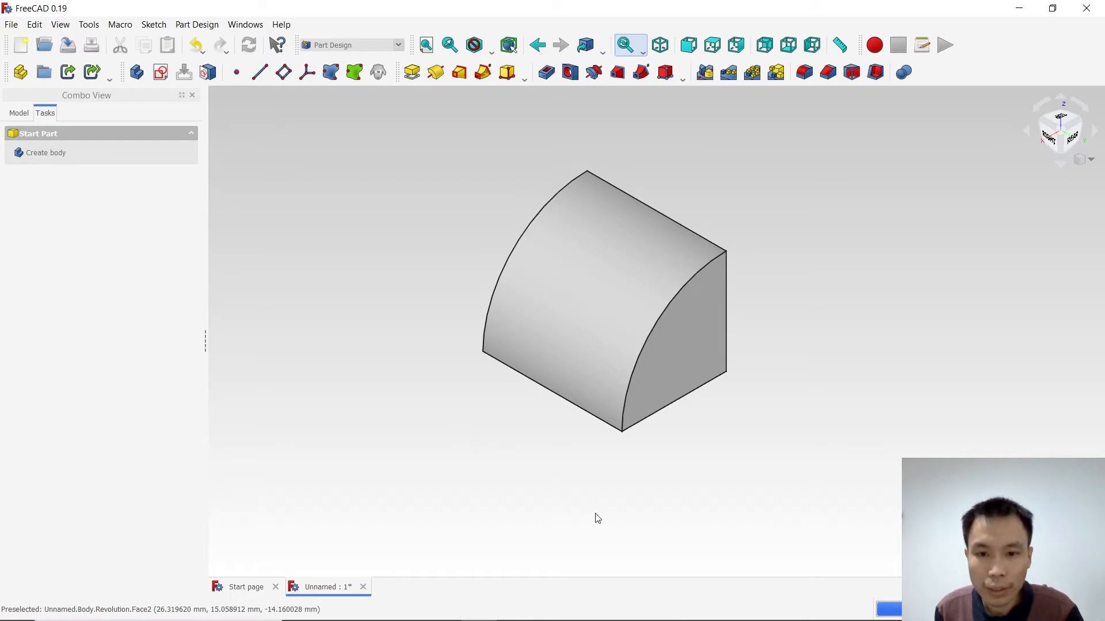
# - Start a new sketch on the flat rectangular underside of the revolved solid
pyautogui.moveTo(646, 527); pyautogui.dragTo(686, 483, button='middle')
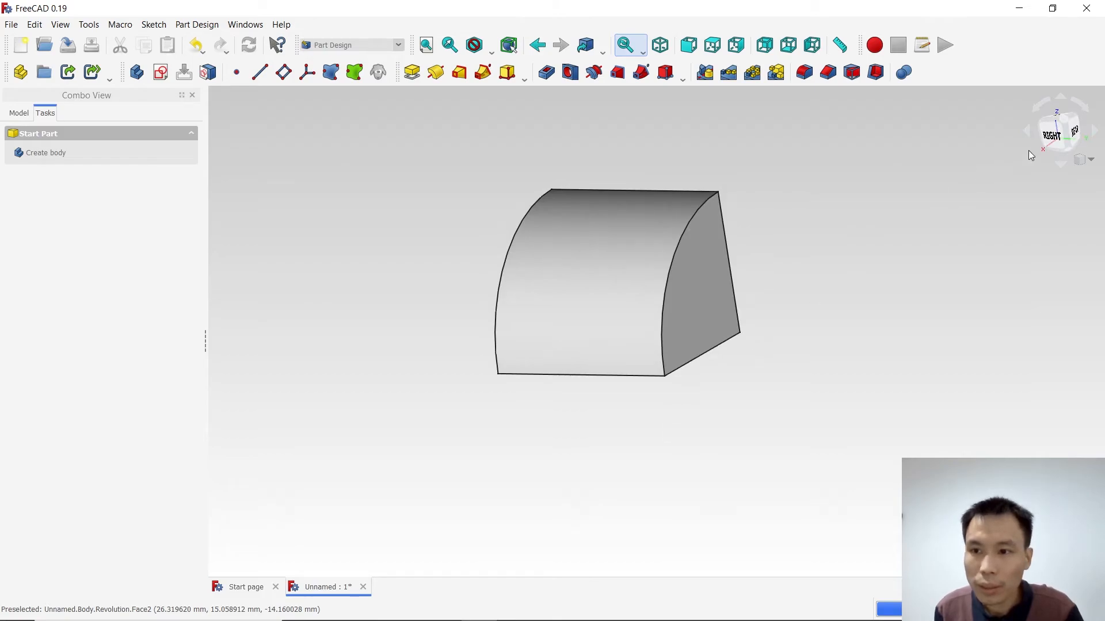
pyautogui.click(1067, 123)
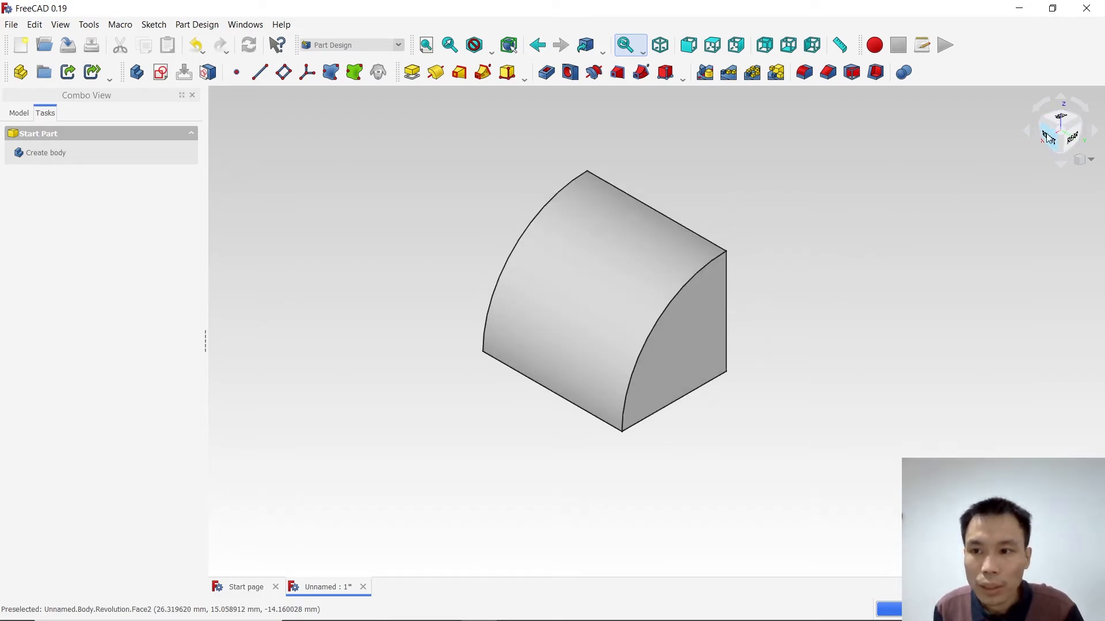
pyautogui.click(1047, 137)
pyautogui.click(1048, 119)
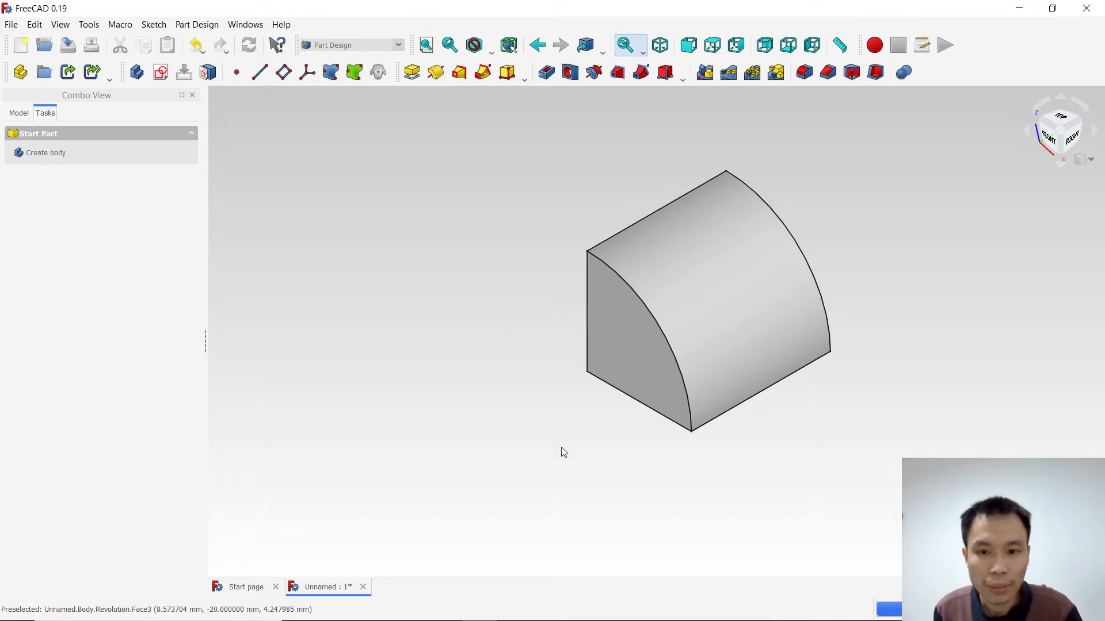
pyautogui.moveTo(780, 524); pyautogui.dragTo(740, 412, button='middle')
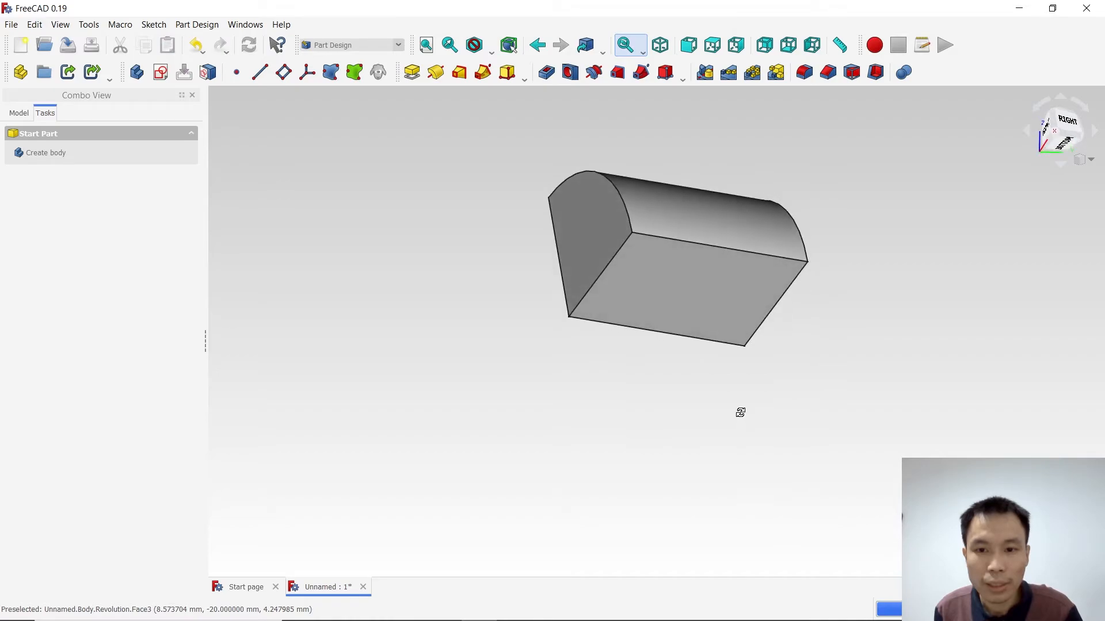
pyautogui.click(674, 307)
pyautogui.click(19, 114)
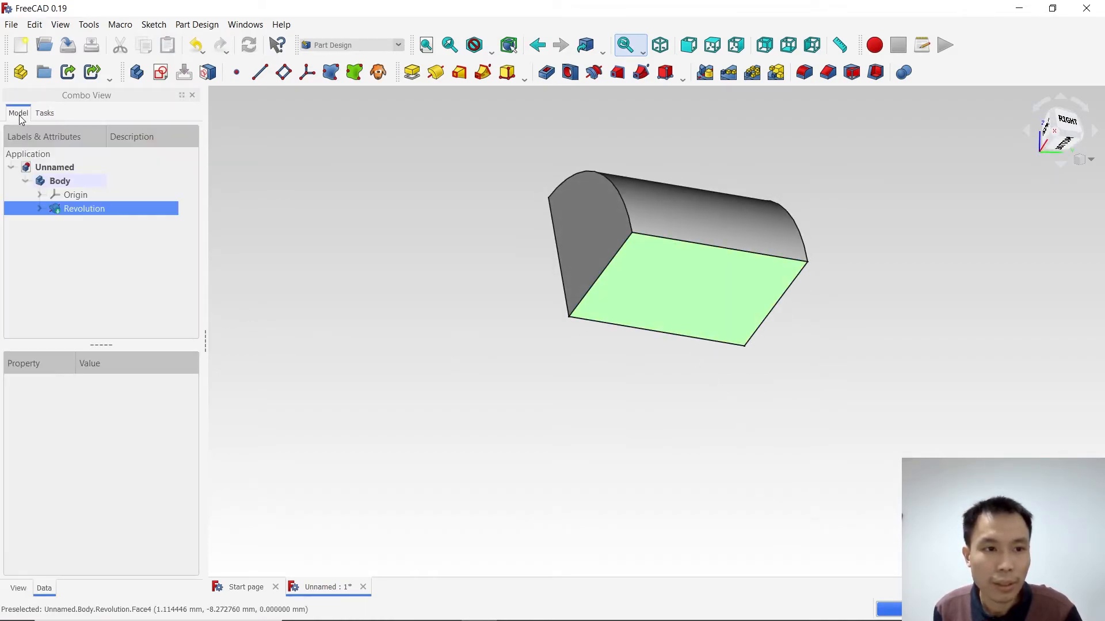
pyautogui.click(160, 72)
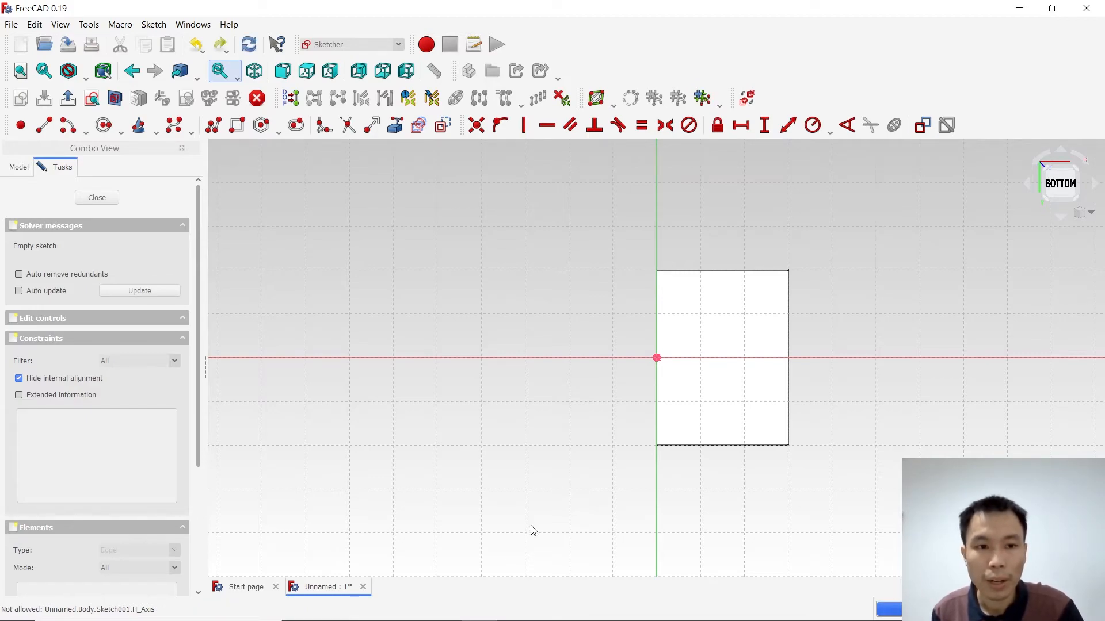
# - Draw a circle of about 7.8 mm radius centred on the horizontal axis at the face's outer edge
pyautogui.click(106, 126)
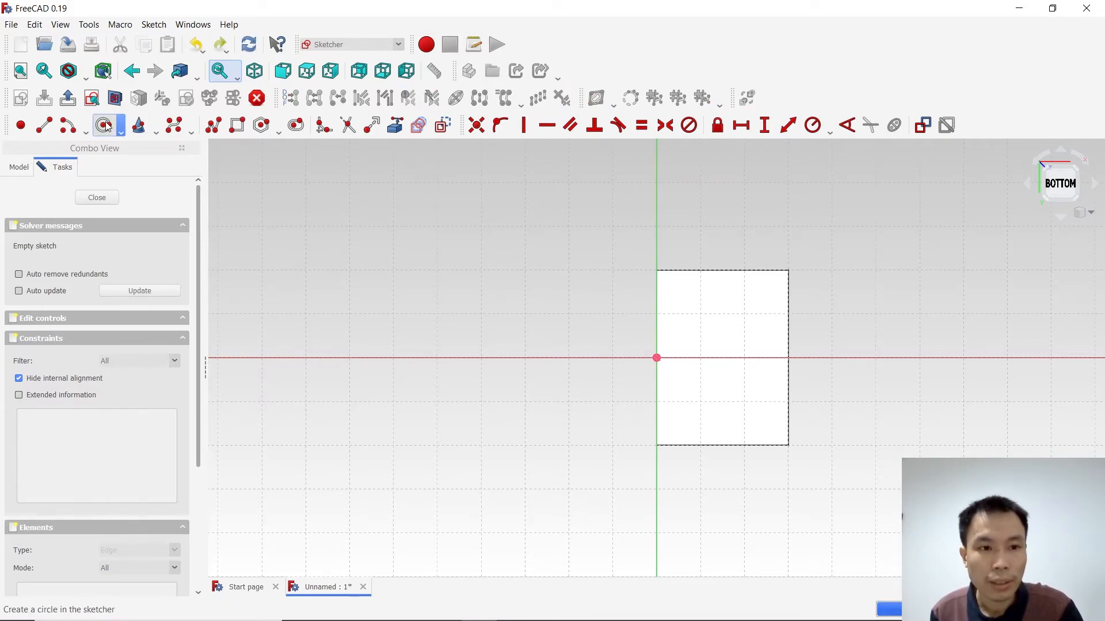
pyautogui.click(788, 358)
pyautogui.click(801, 326)
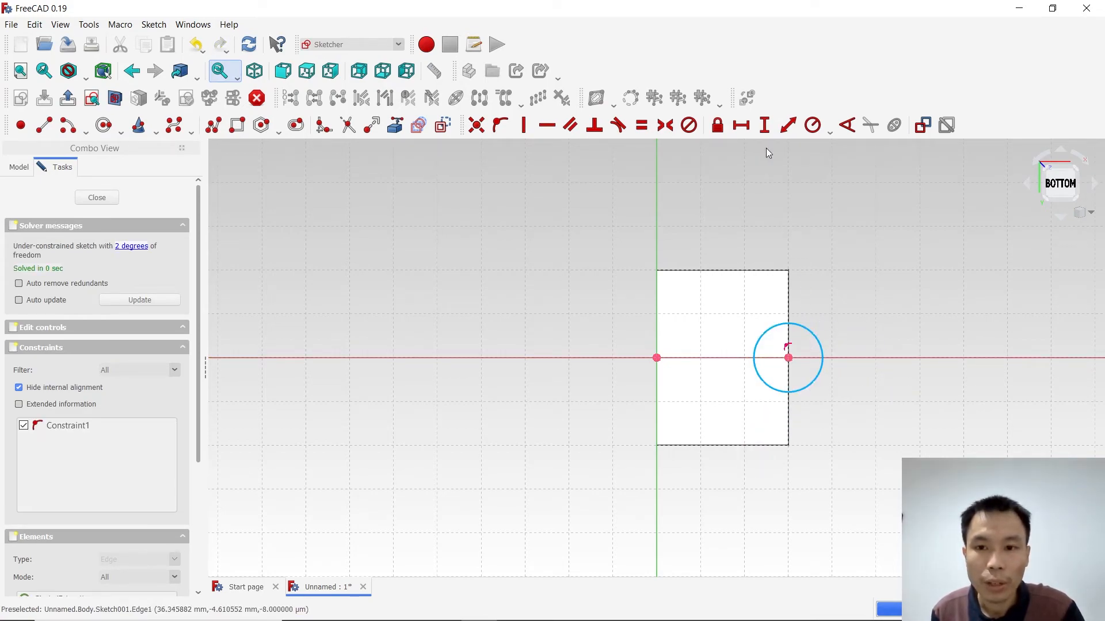
# - Constrain the circle's radius to 8 mm and close the sketch
pyautogui.click(812, 125)
pyautogui.click(823, 345)
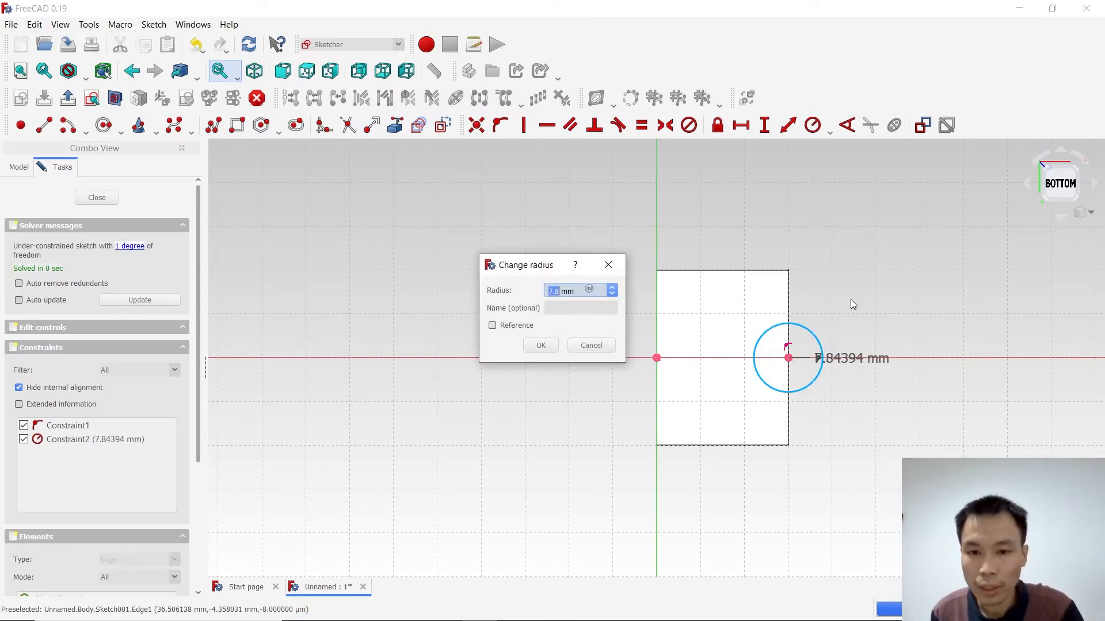
pyautogui.write('8')
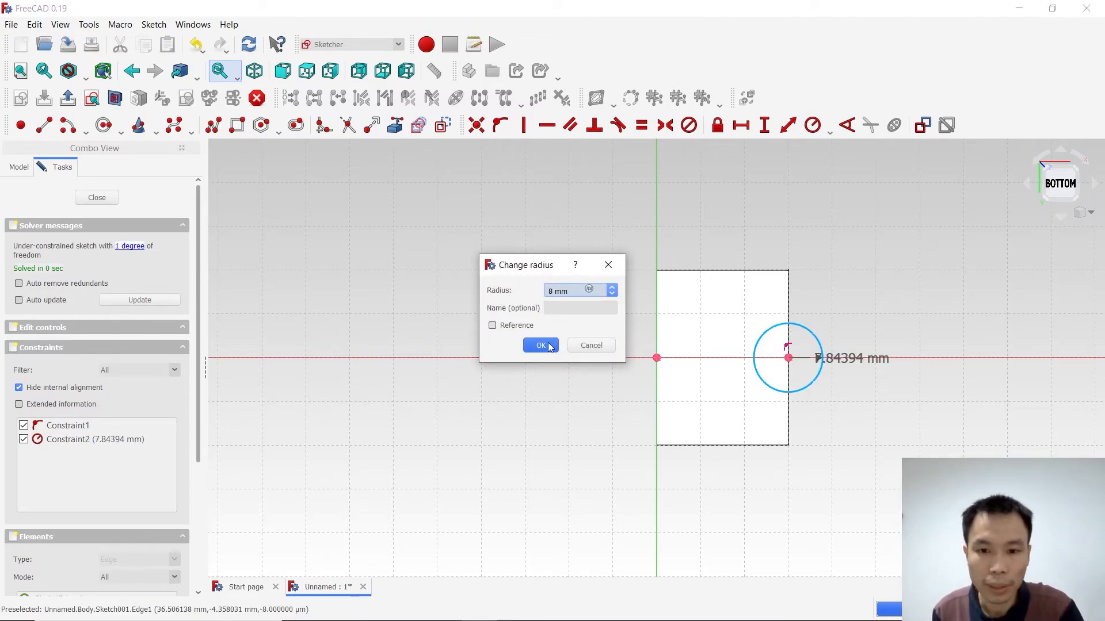
pyautogui.click(541, 345)
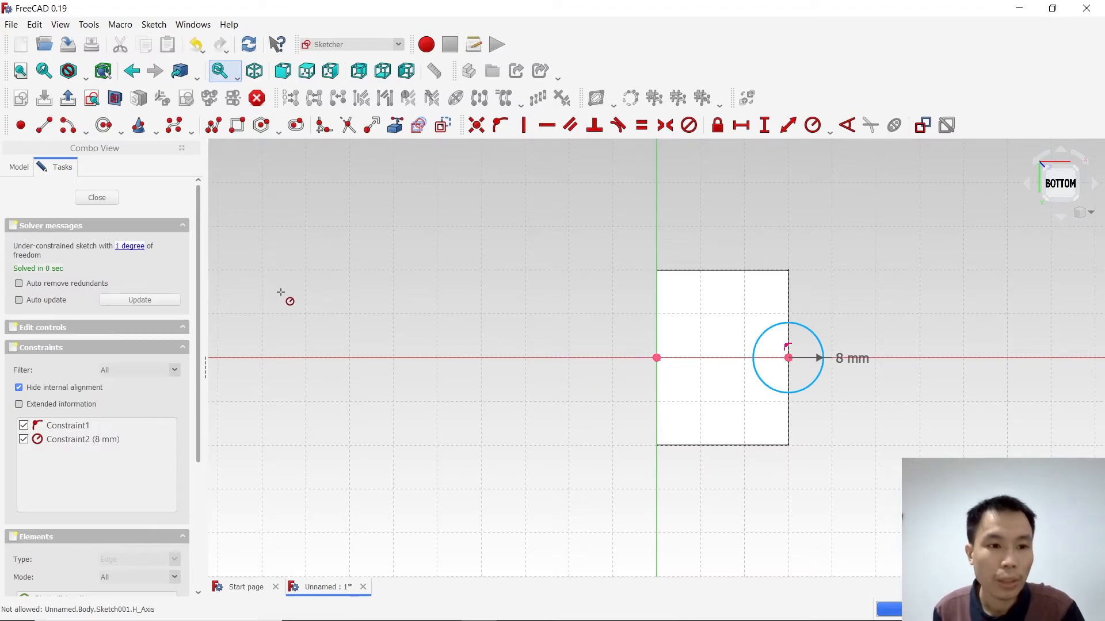
pyautogui.click(97, 198)
# - Cut a 360° groove from the circle sketch about the vertical sketch axis, inspect it from several sides, and accept it
pyautogui.moveTo(428, 348); pyautogui.dragTo(622, 399, button='middle')
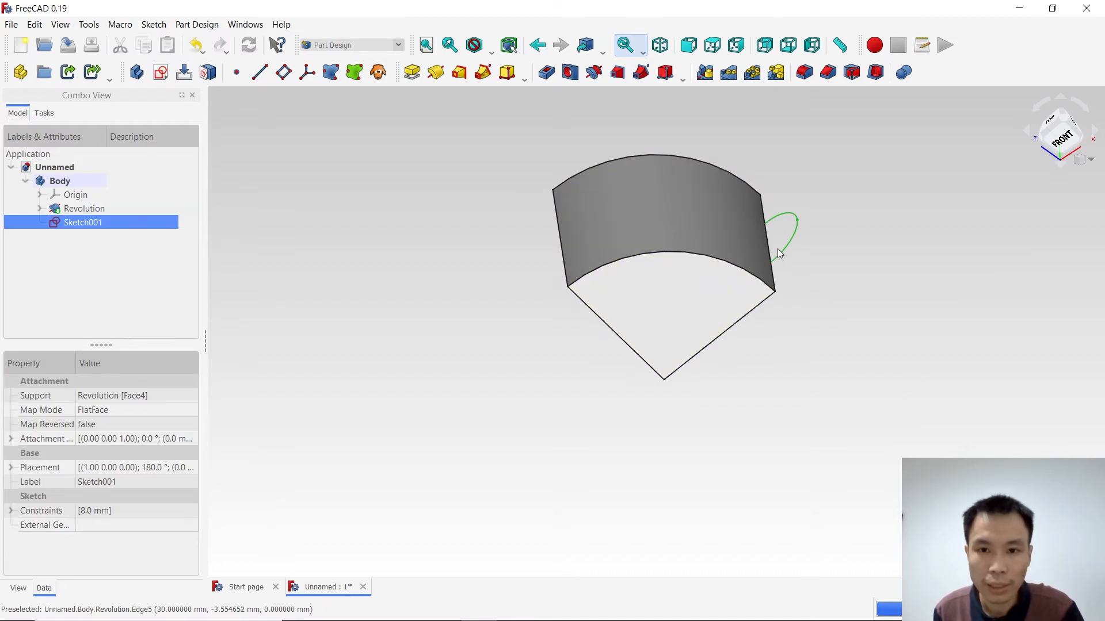
pyautogui.click(596, 73)
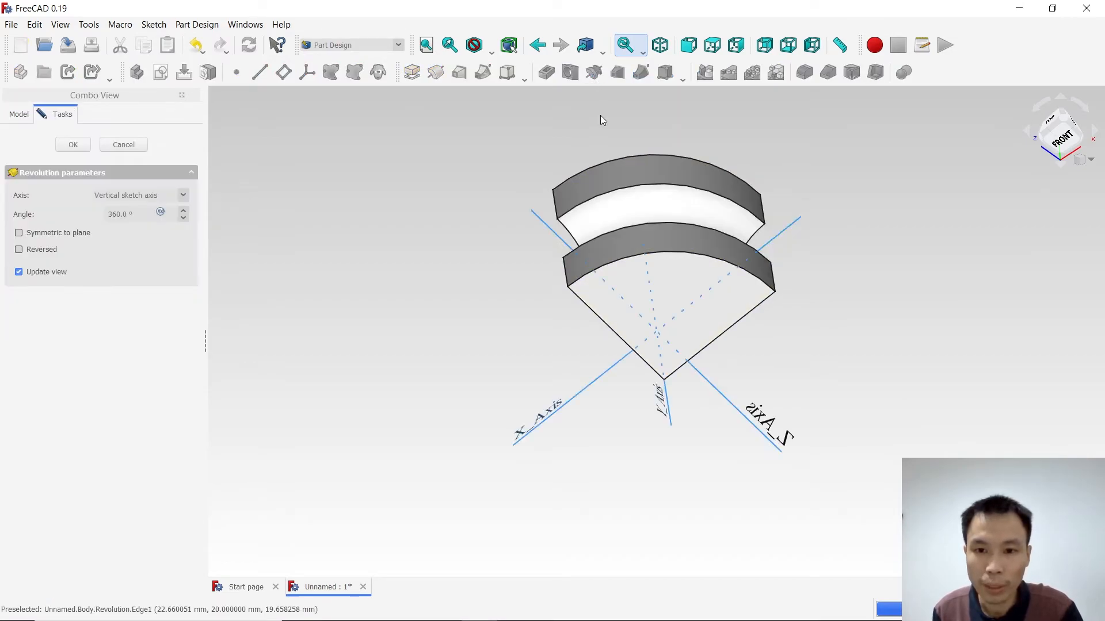
pyautogui.moveTo(490, 307); pyautogui.dragTo(708, 284, button='middle')
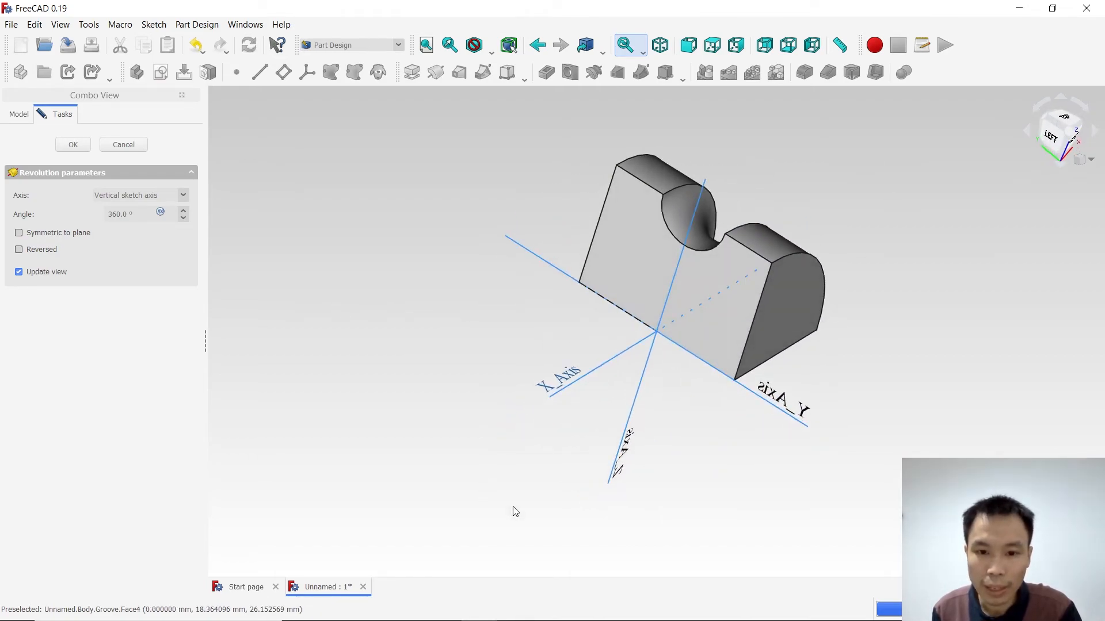
pyautogui.moveTo(716, 492); pyautogui.dragTo(866, 449, button='middle')
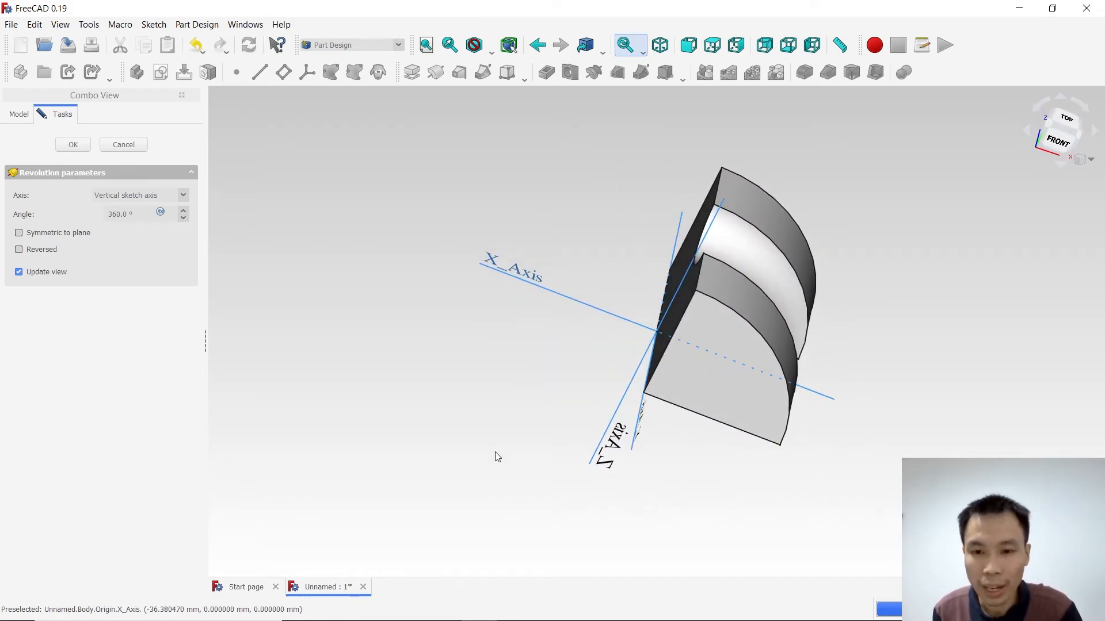
pyautogui.moveTo(739, 419); pyautogui.dragTo(731, 430, button='middle')
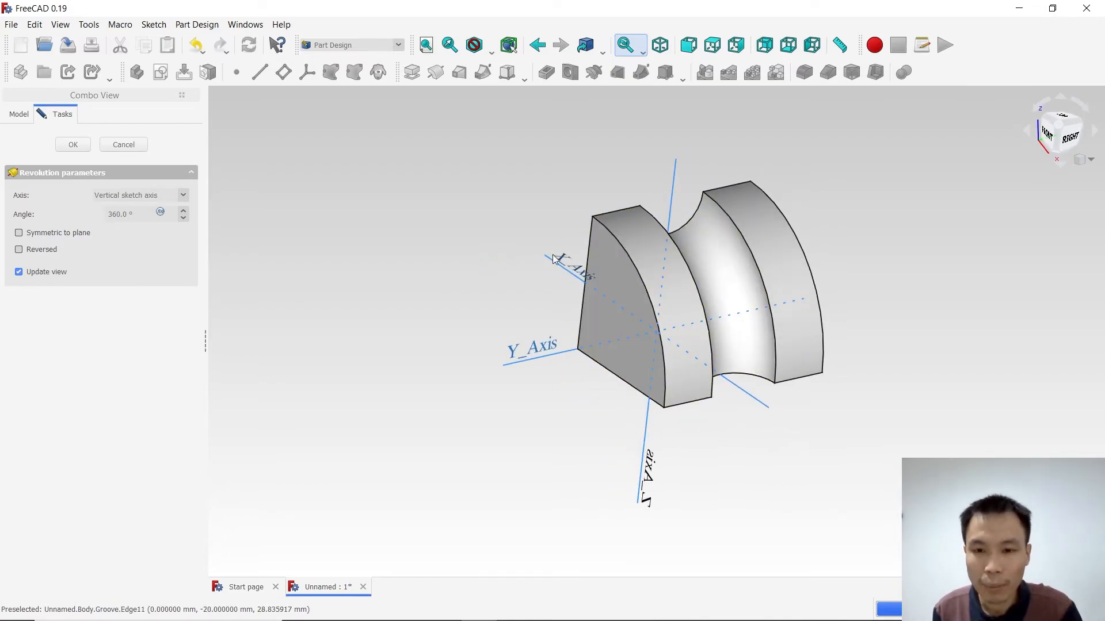
pyautogui.moveTo(700, 478); pyautogui.dragTo(599, 441, button='middle')
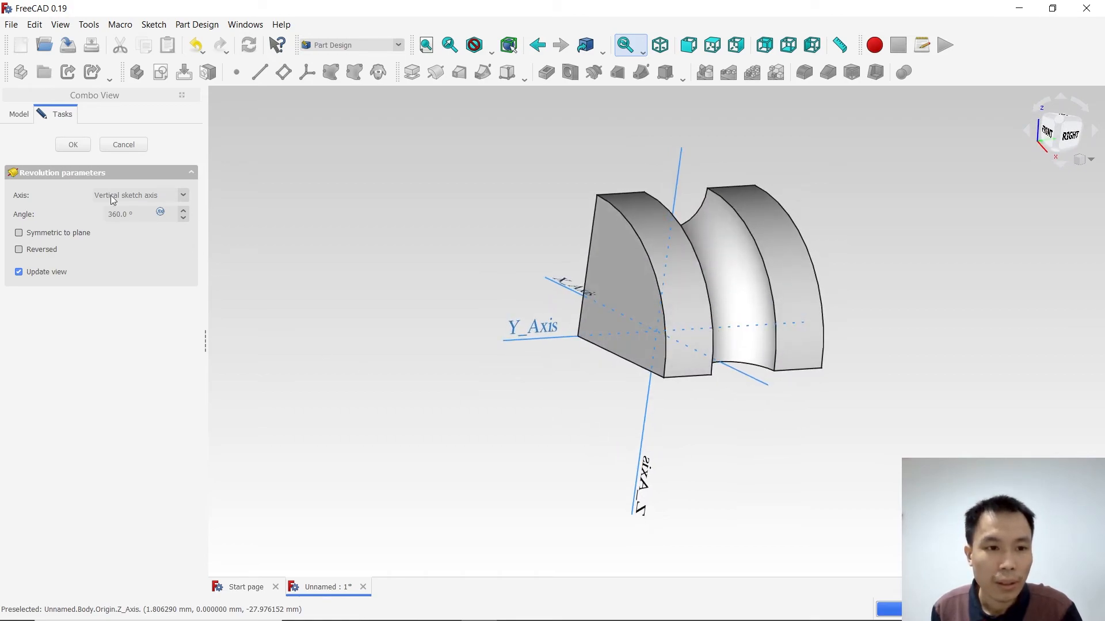
pyautogui.click(79, 149)
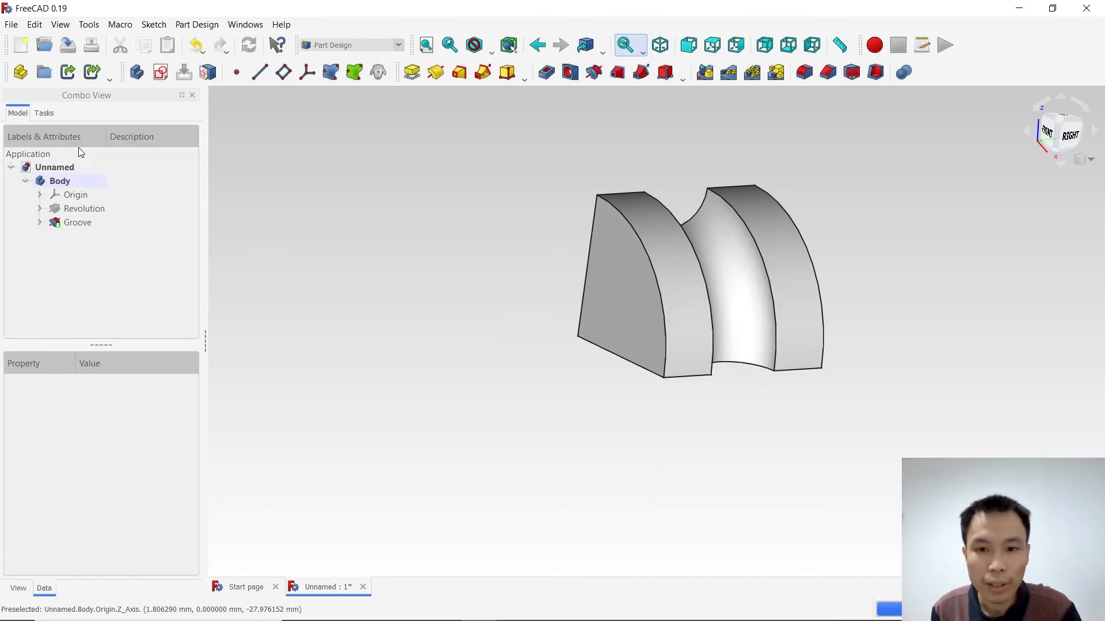
pyautogui.moveTo(554, 399); pyautogui.dragTo(602, 415, button='middle')
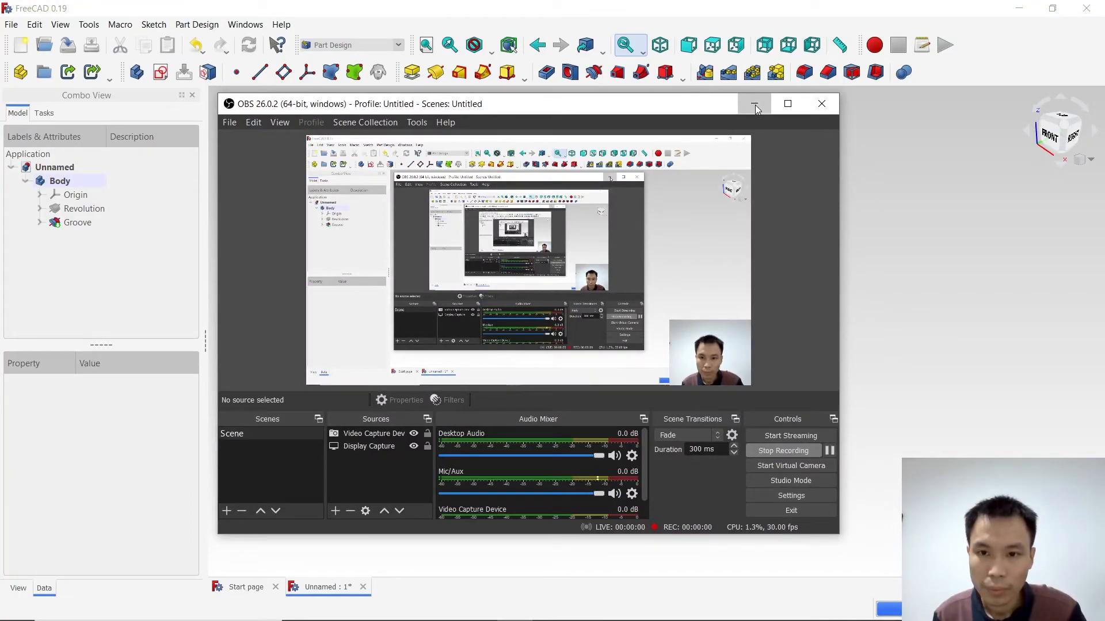
pyautogui.click(755, 105)
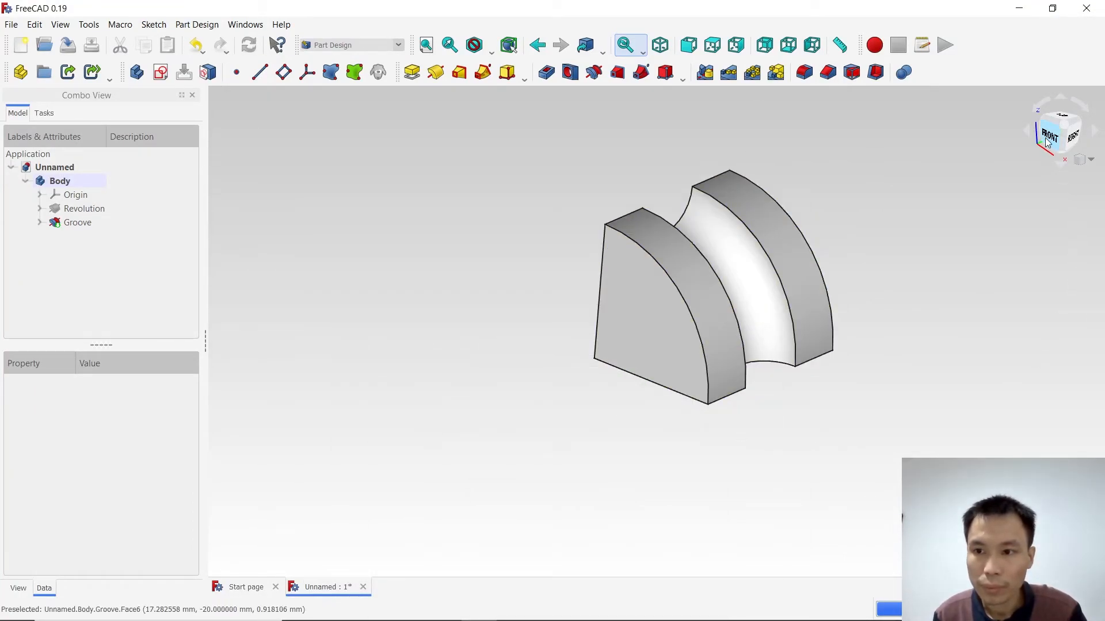
pyautogui.click(1066, 130)
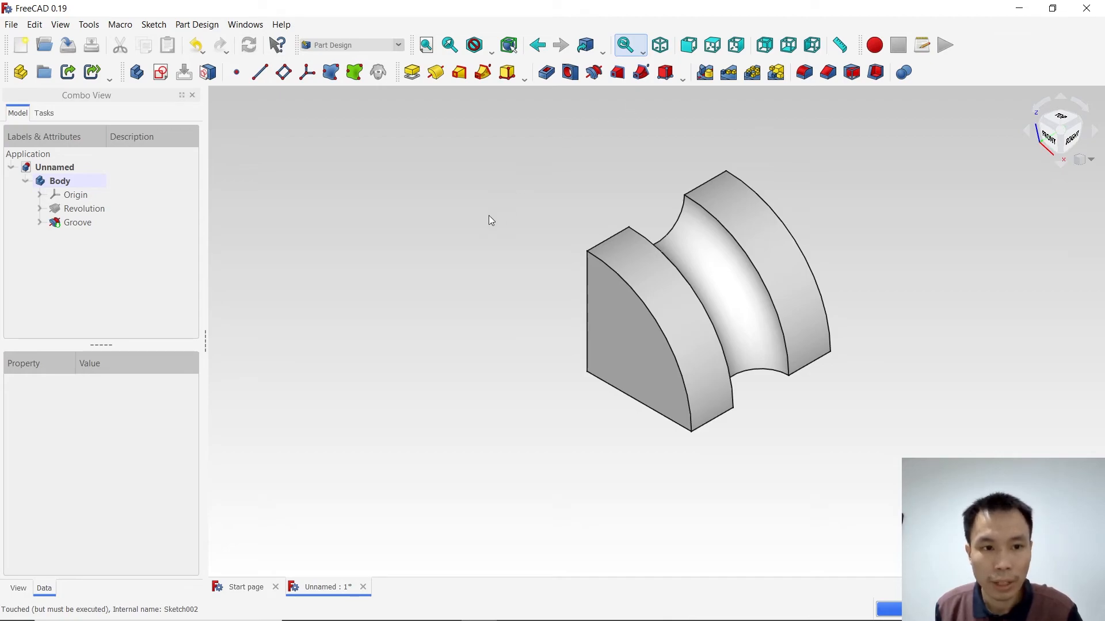
# - Start a sketch on the solid's flat quarter-circle front face and draw a circle of about 18 mm radius centred on the origin
pyautogui.click(611, 347)
pyautogui.click(160, 72)
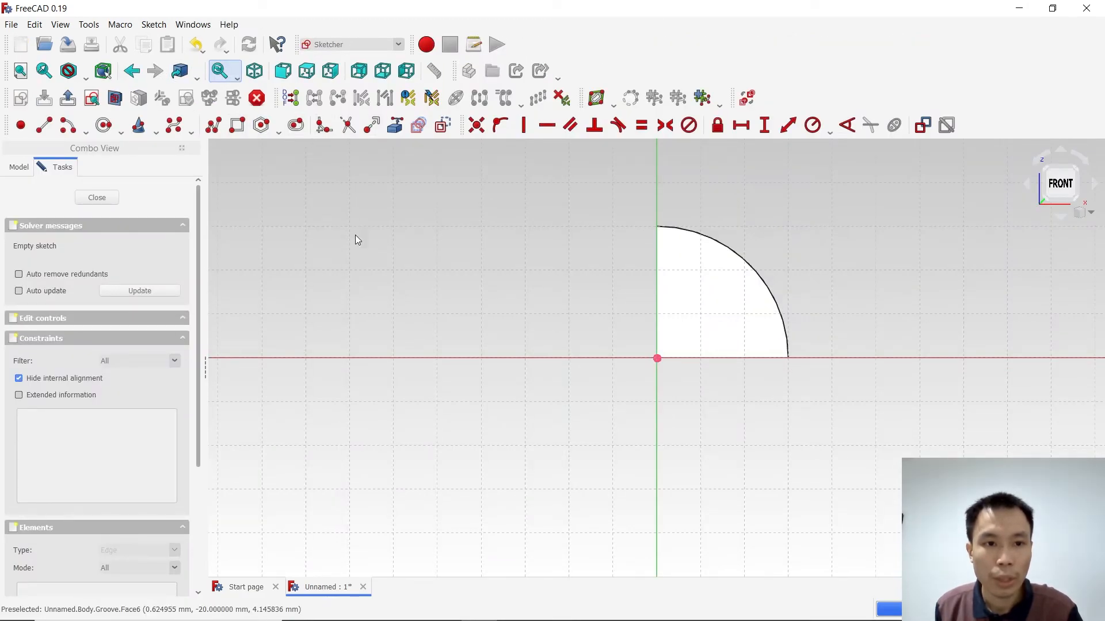
pyautogui.click(110, 130)
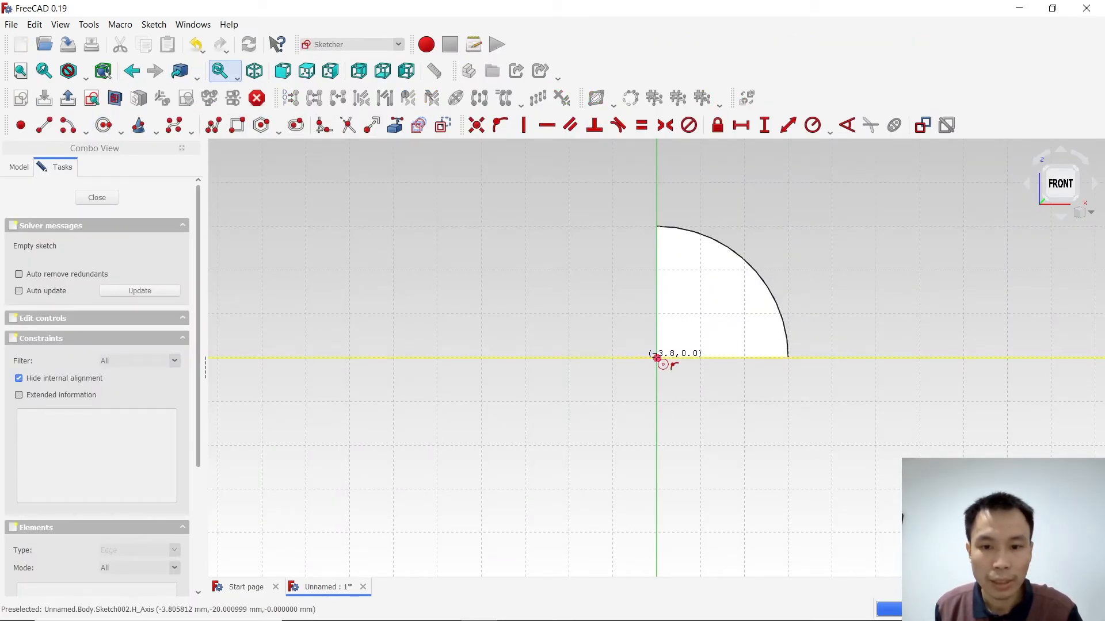
pyautogui.click(657, 358)
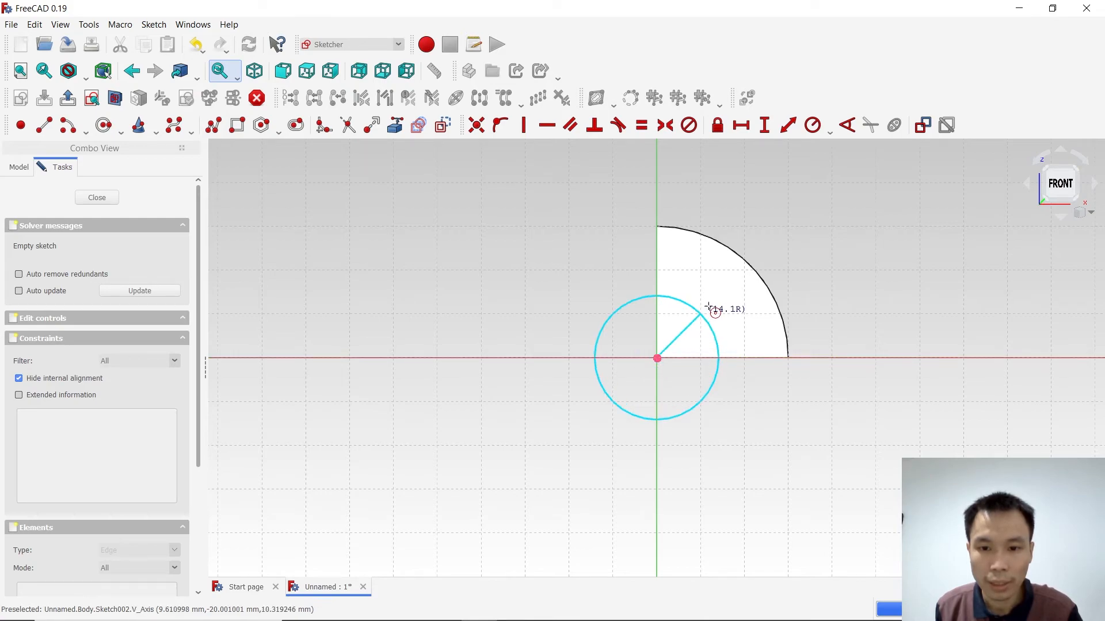
pyautogui.click(713, 303)
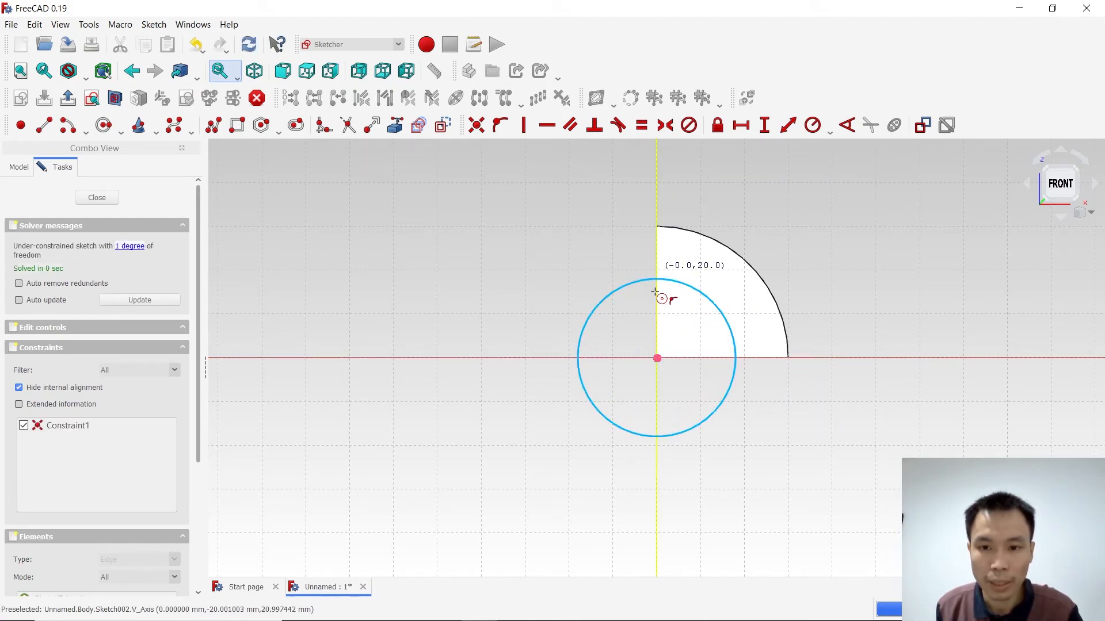
# - Constrain the circle's radius to 15 mm and close the sketch
pyautogui.click(788, 126)
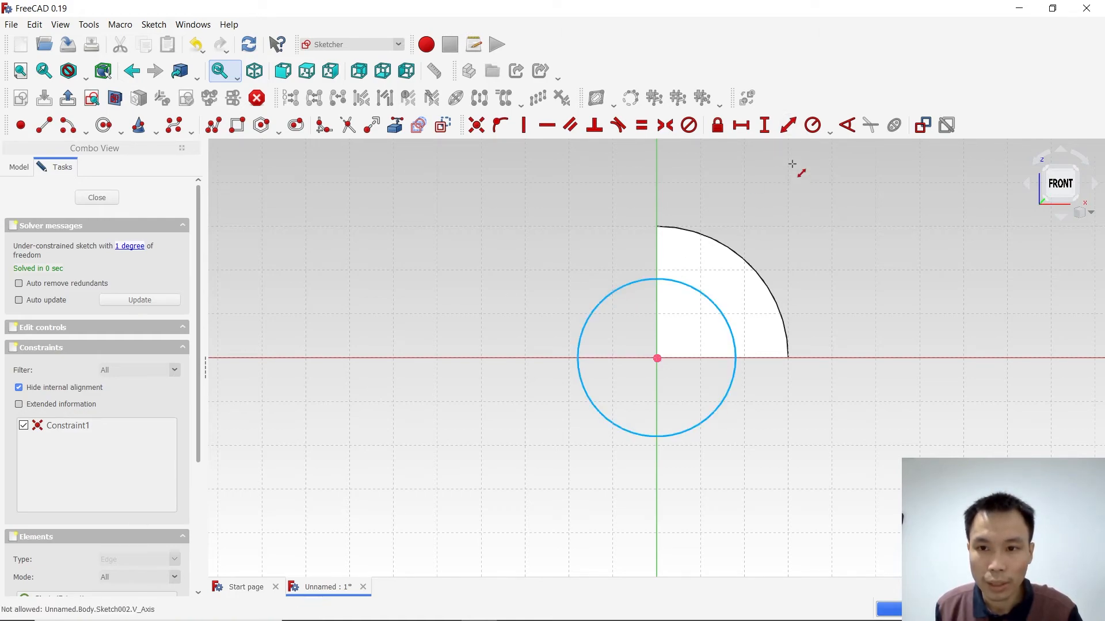
pyautogui.click(812, 126)
pyautogui.click(622, 286)
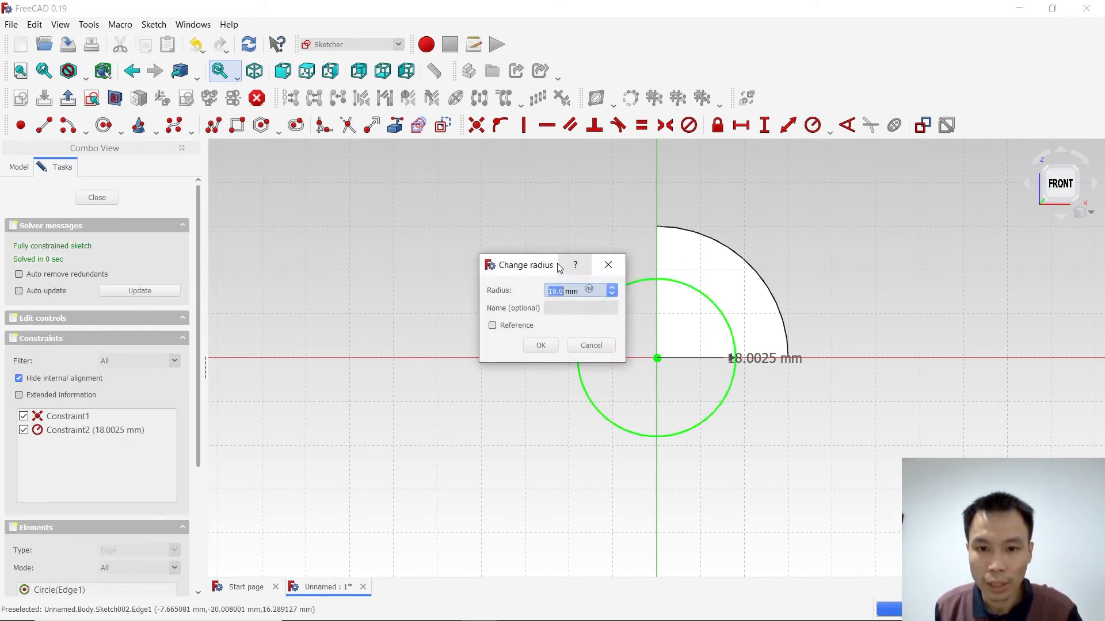
pyautogui.write('15')
pyautogui.click(541, 345)
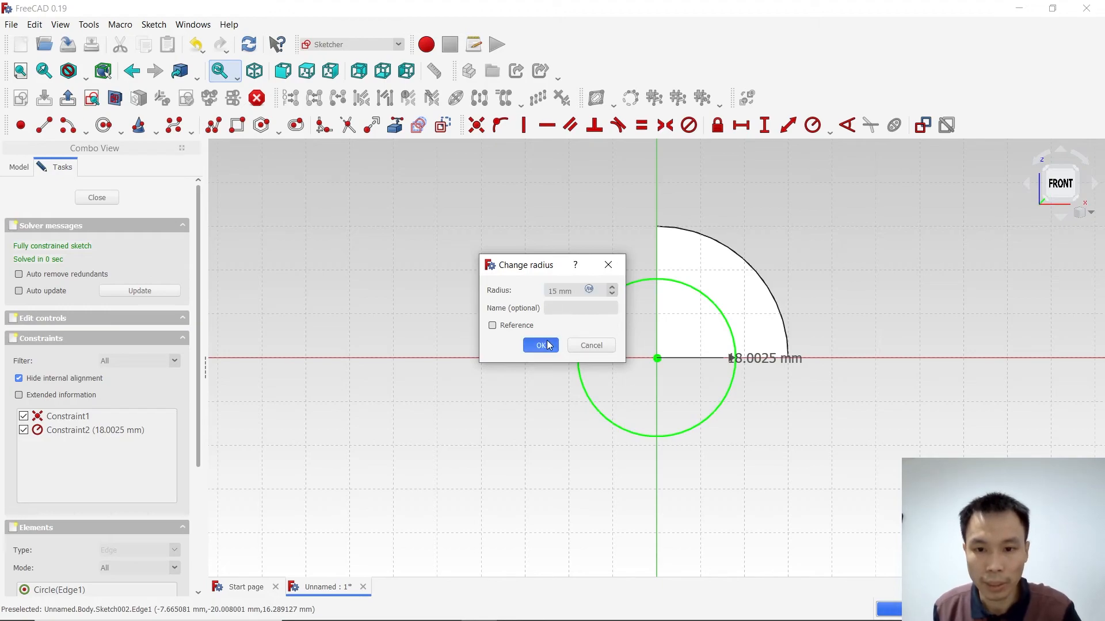
pyautogui.click(97, 198)
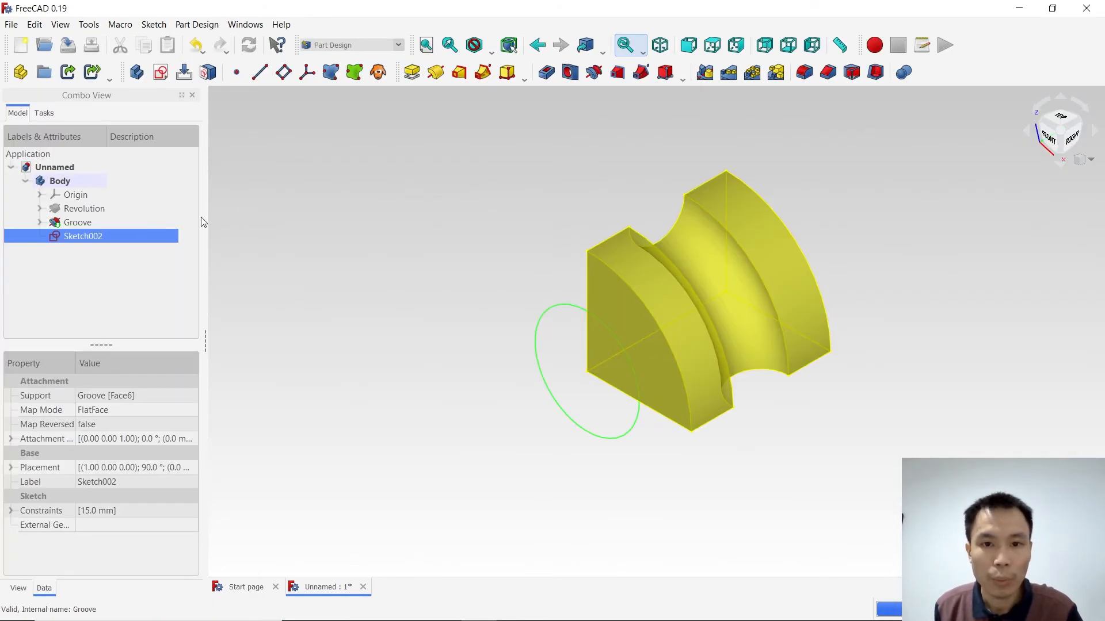
# - Cut a Through all pocket from the circle sketch, accept it, and inspect the resulting solid
pyautogui.click(546, 72)
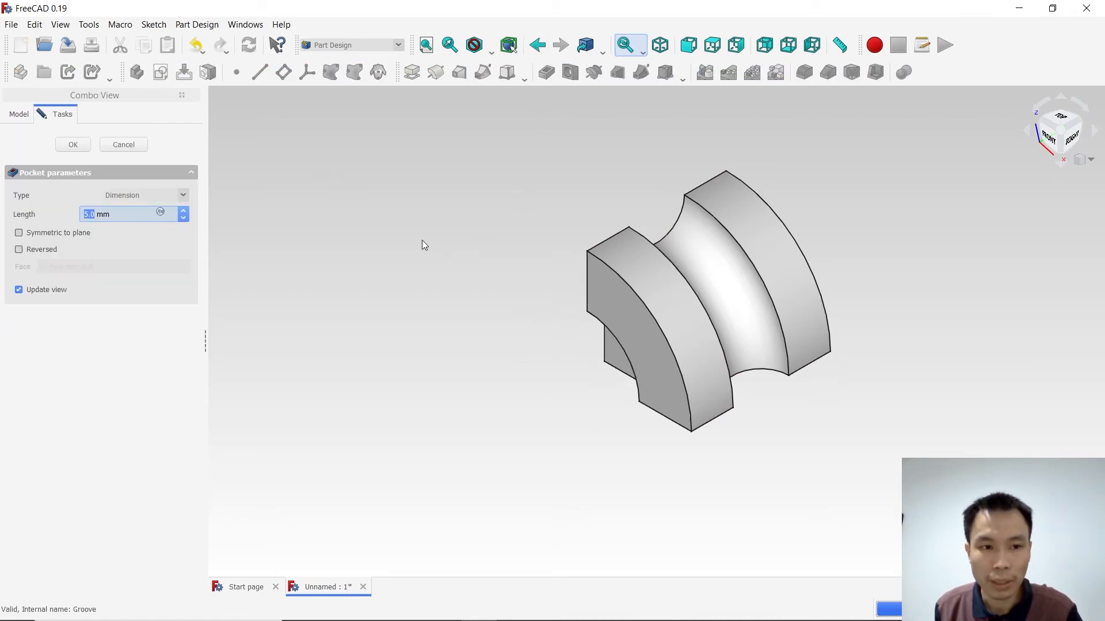
pyautogui.click(176, 197)
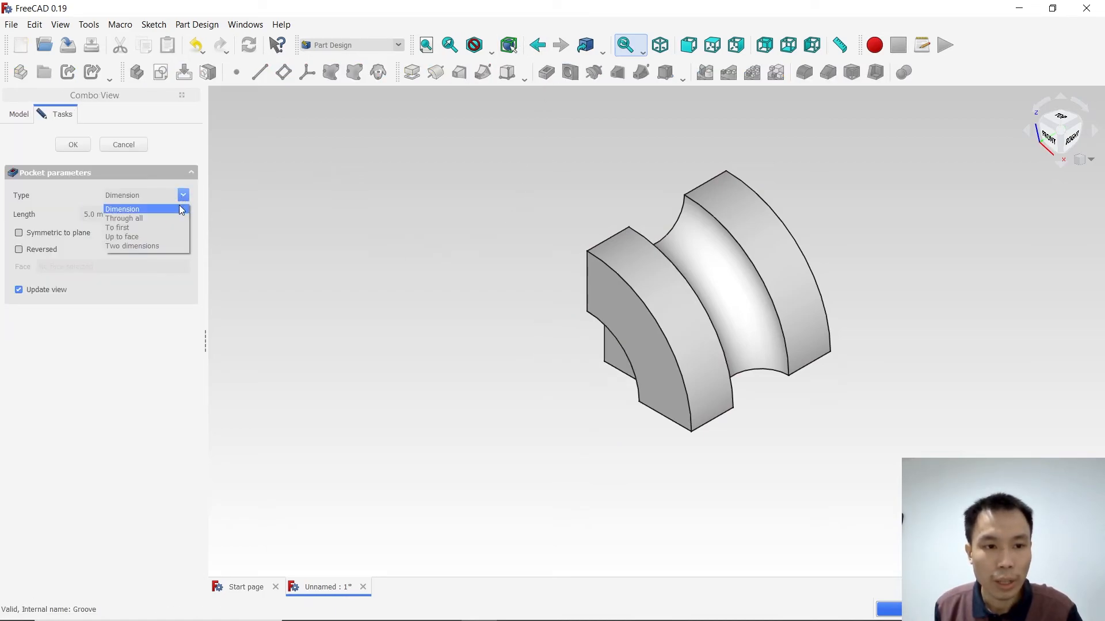
pyautogui.click(171, 219)
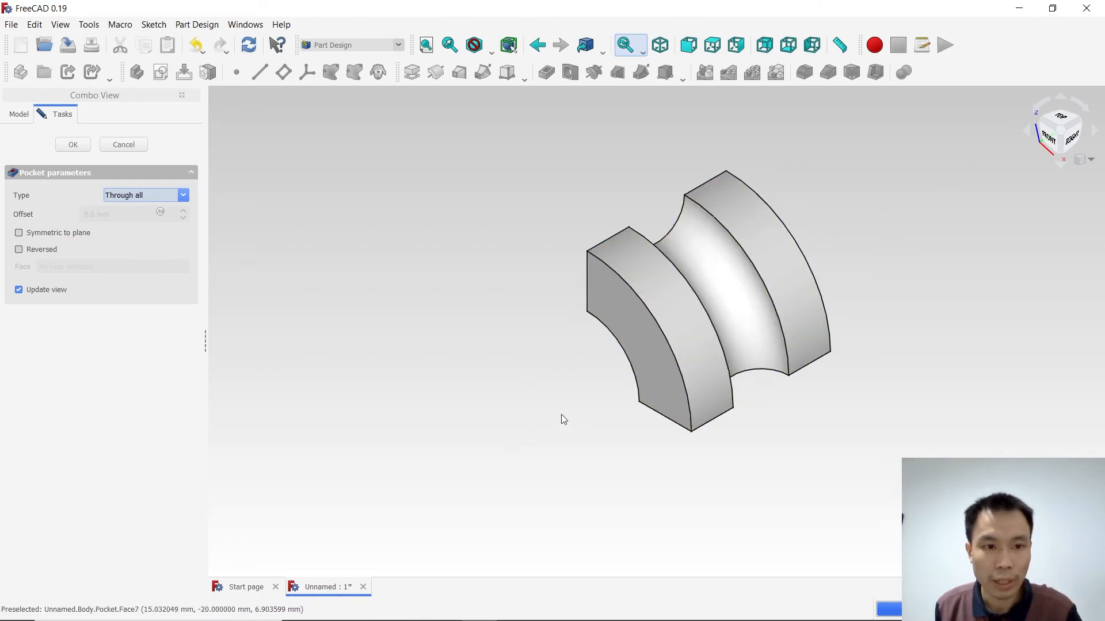
pyautogui.click(73, 145)
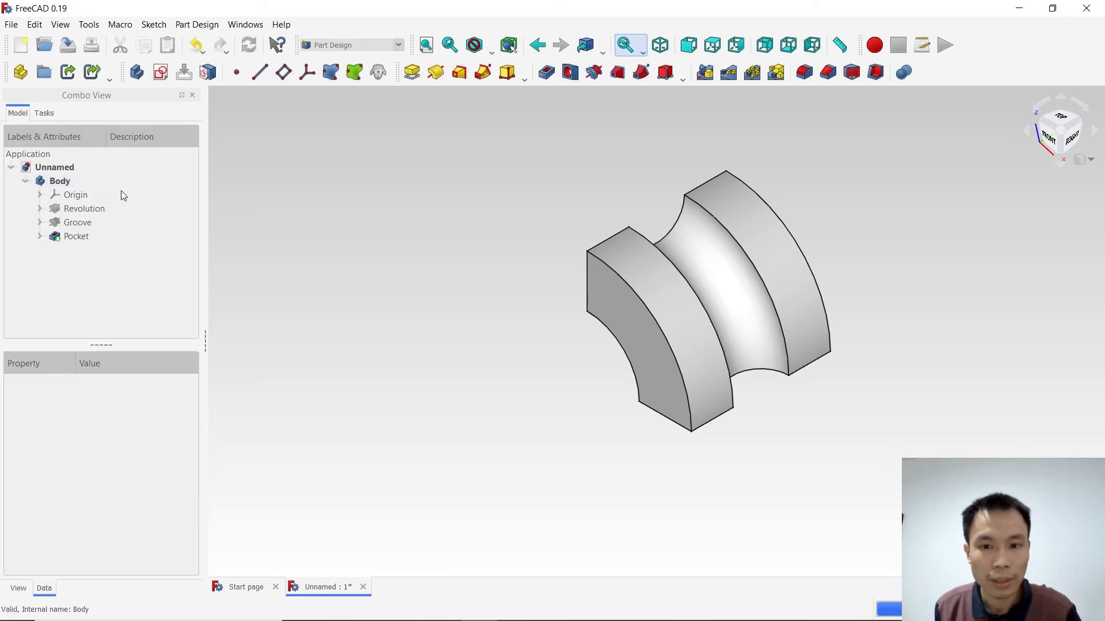
pyautogui.moveTo(435, 339); pyautogui.dragTo(672, 394, button='middle')
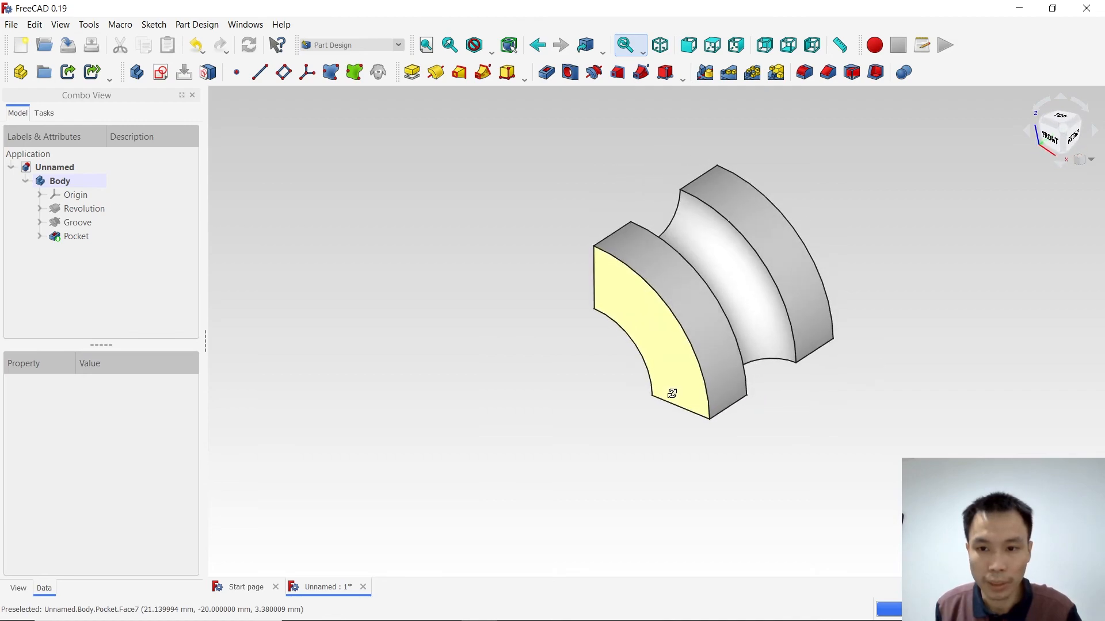
pyautogui.click(1062, 131)
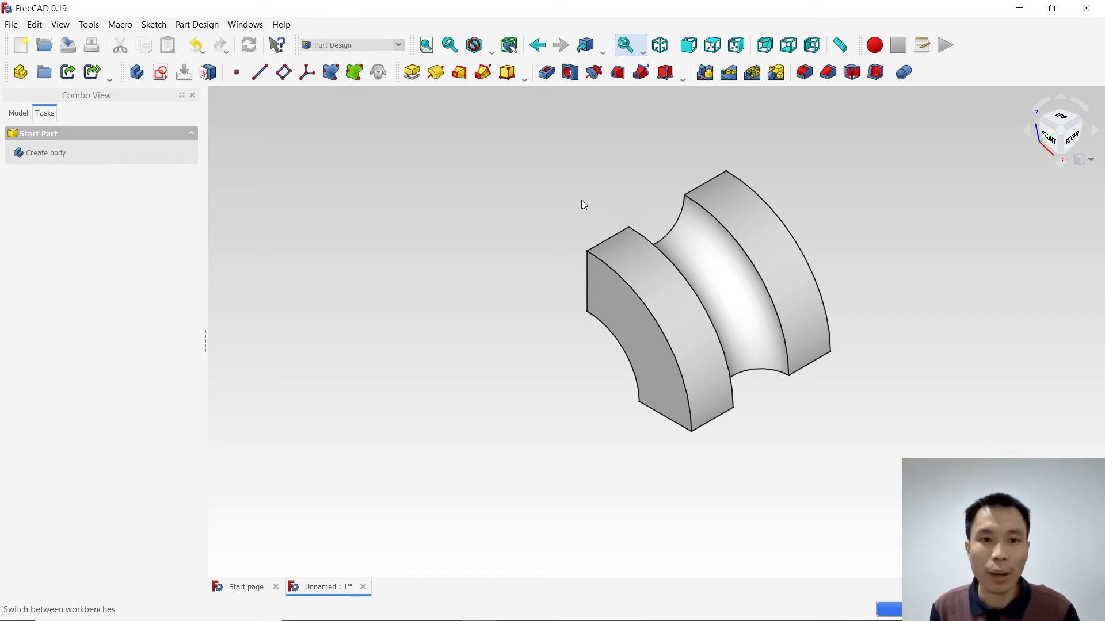
# - Switch from the Part Design workbench to the Part workbench
pyautogui.click(398, 46)
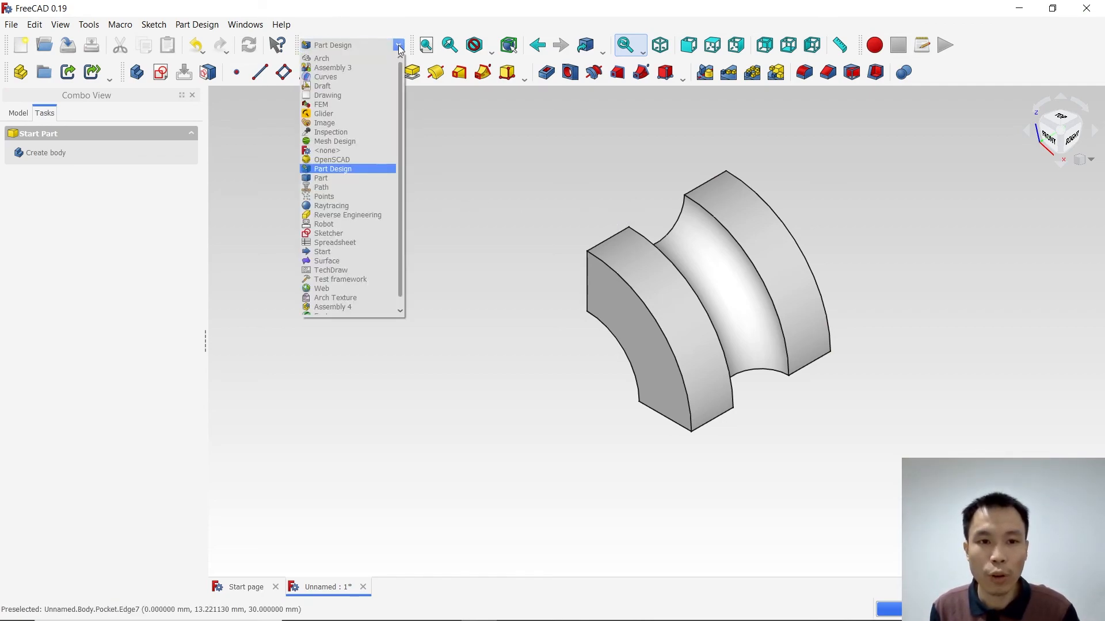
pyautogui.click(340, 178)
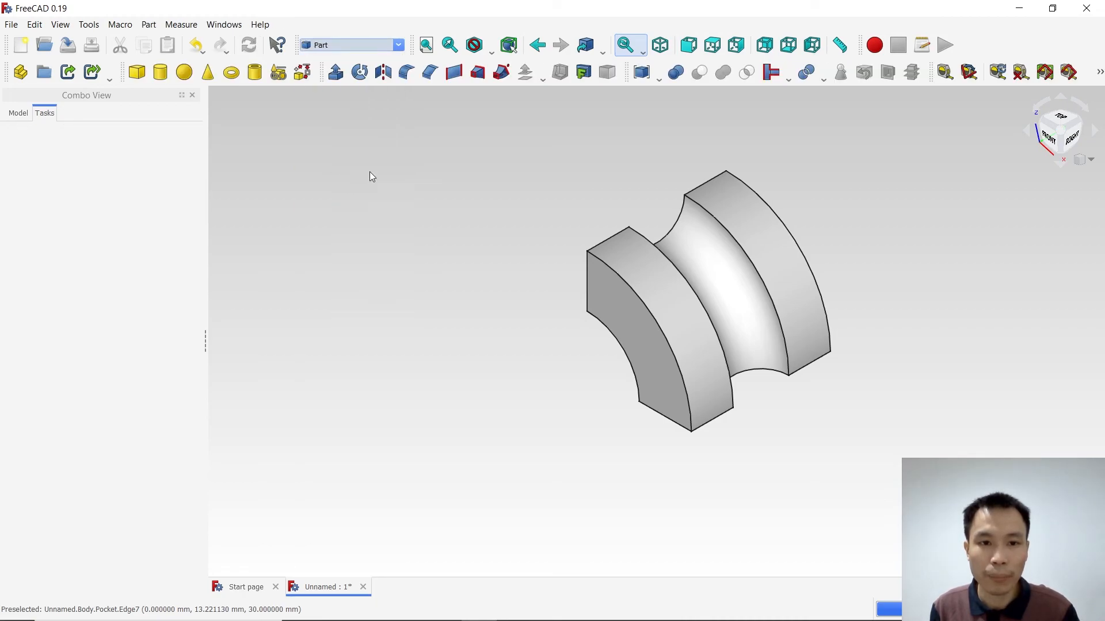